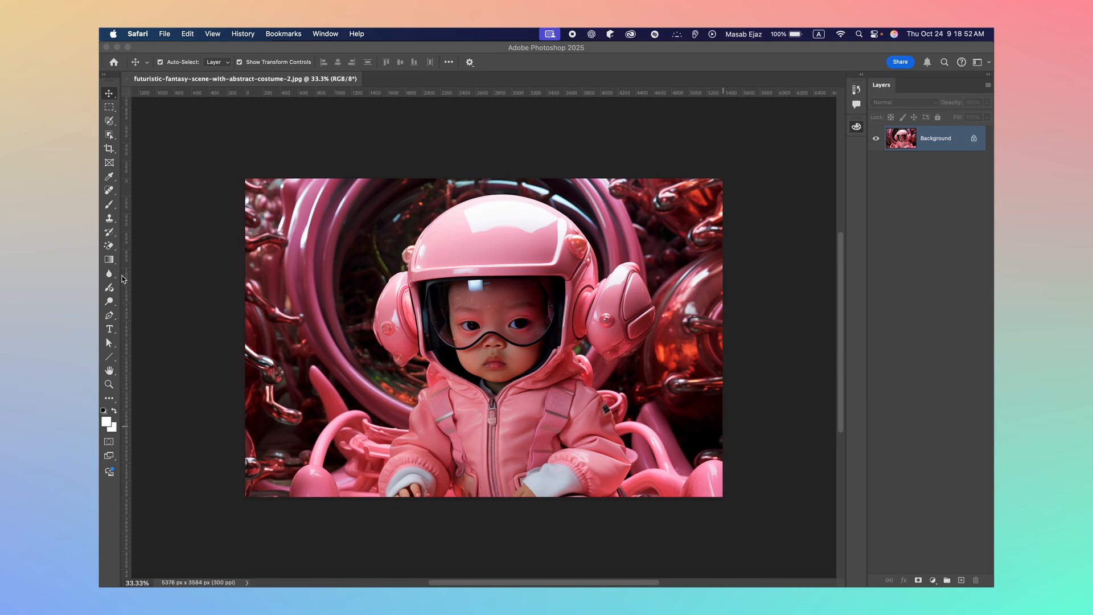
- Create a new empty layer above the Background and keep white as the foreground colour for the Brush tool
click(110, 204)
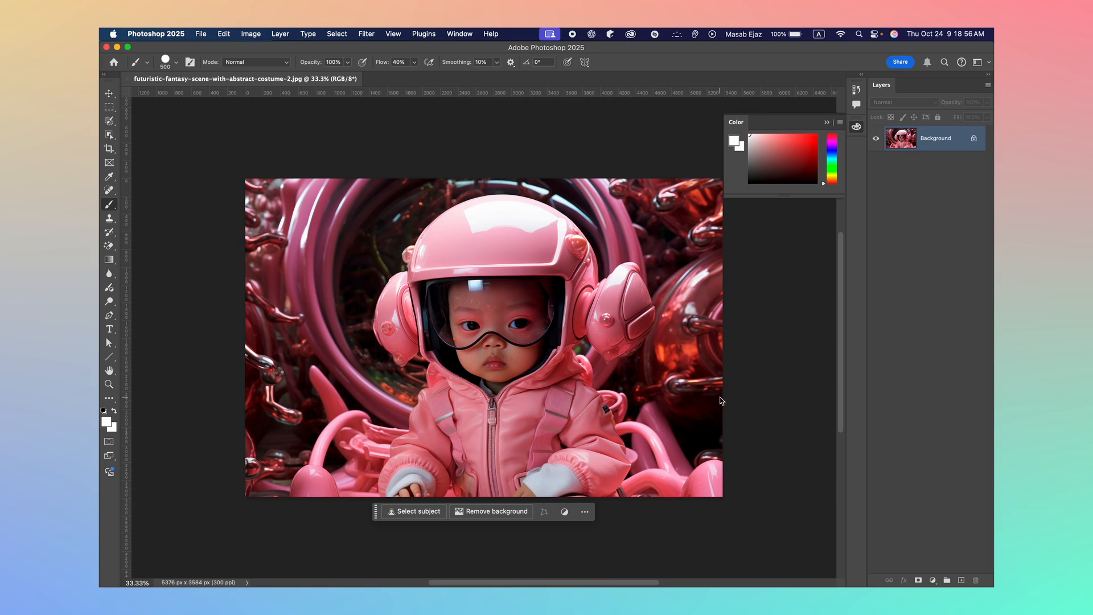
click(961, 579)
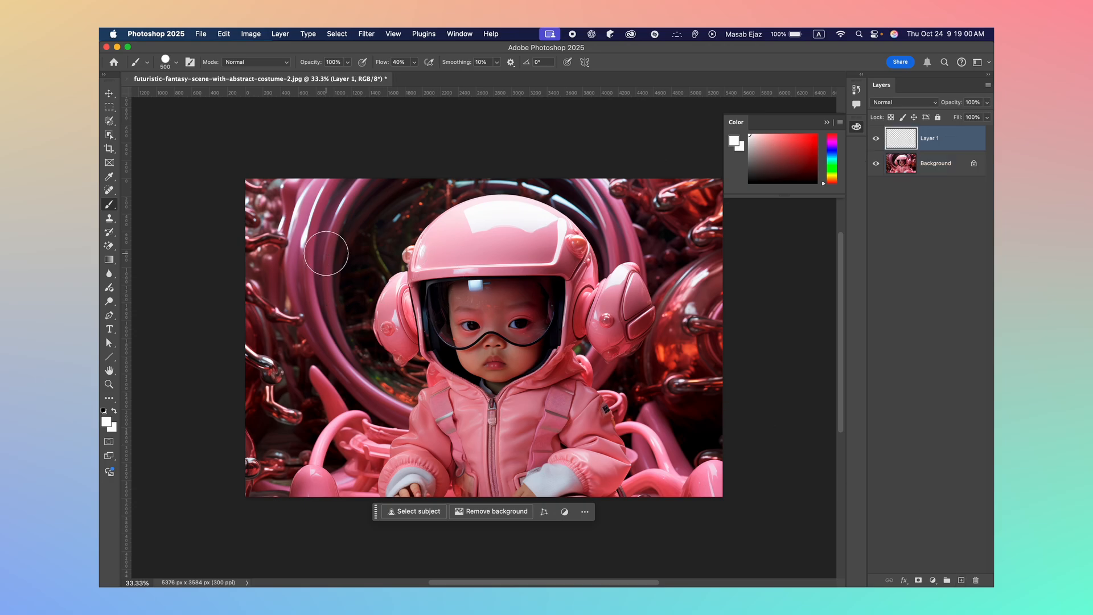
click(111, 424)
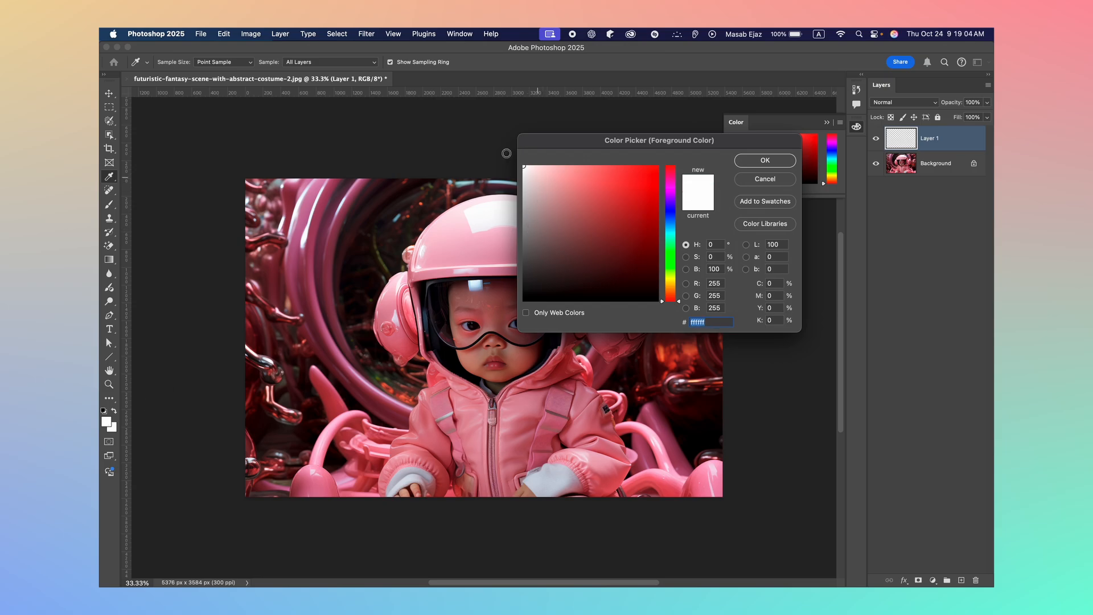
click(766, 160)
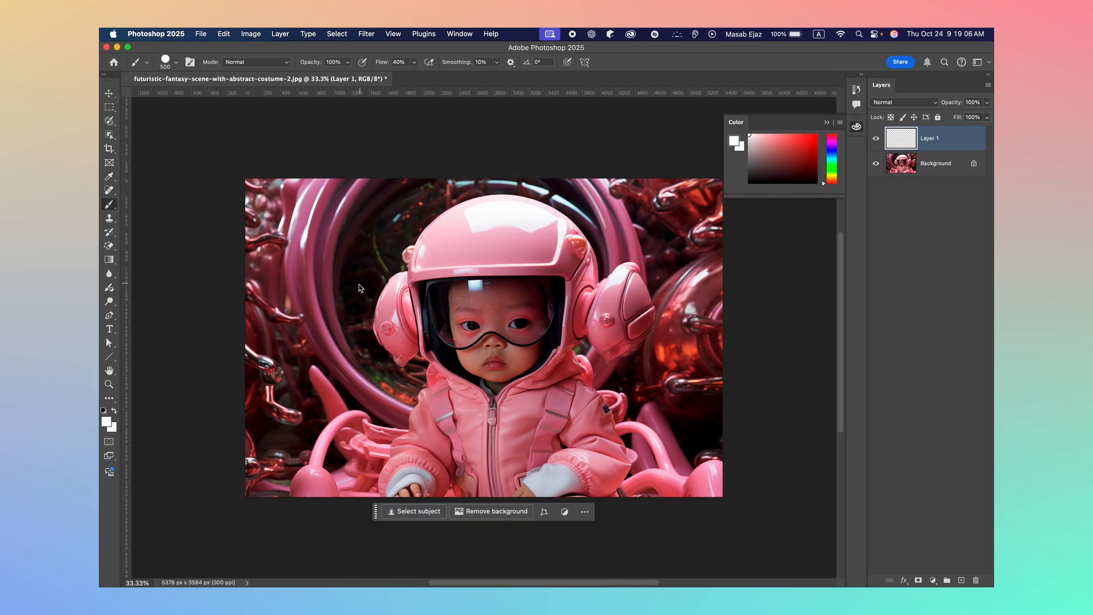
- Enlarge the brush to 1000 px and paint a white stroke across the visor on the new layer
key(bracketright)
key(bracketright)
key(bracketright)
key(bracketright)
key(bracketright)
mouse_move(332, 278)
mouse_down()
mouse_move(474, 321)
mouse_move(576, 309)
mouse_move(617, 280)
mouse_up()
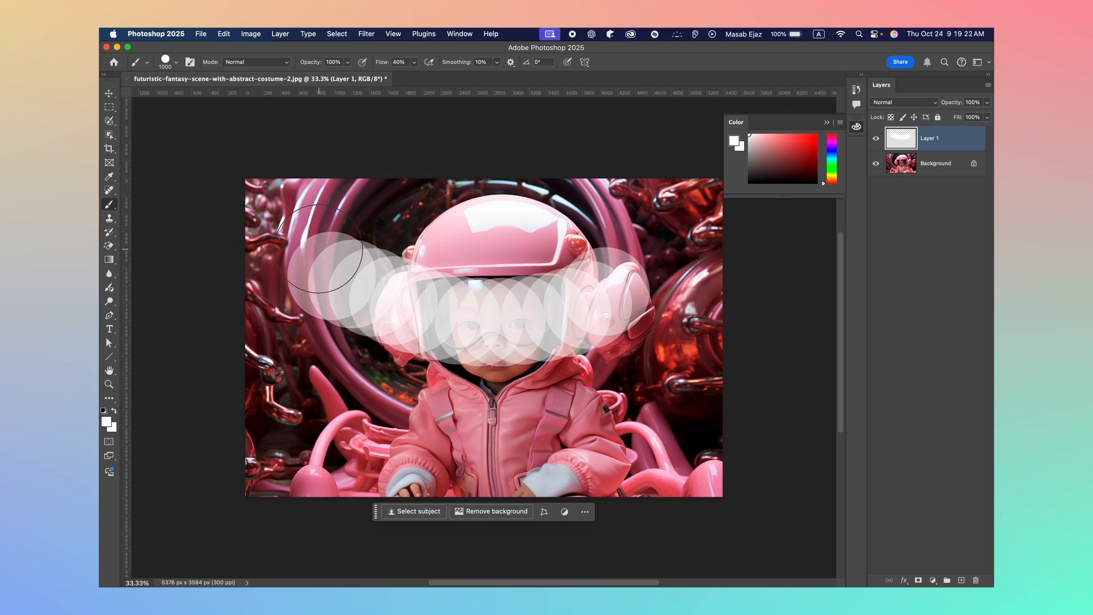
- Reposition the white stroke with the Move tool, first over the helmet and finally across the lower part of the jacket
click(109, 93)
drag(494, 325, 453, 276)
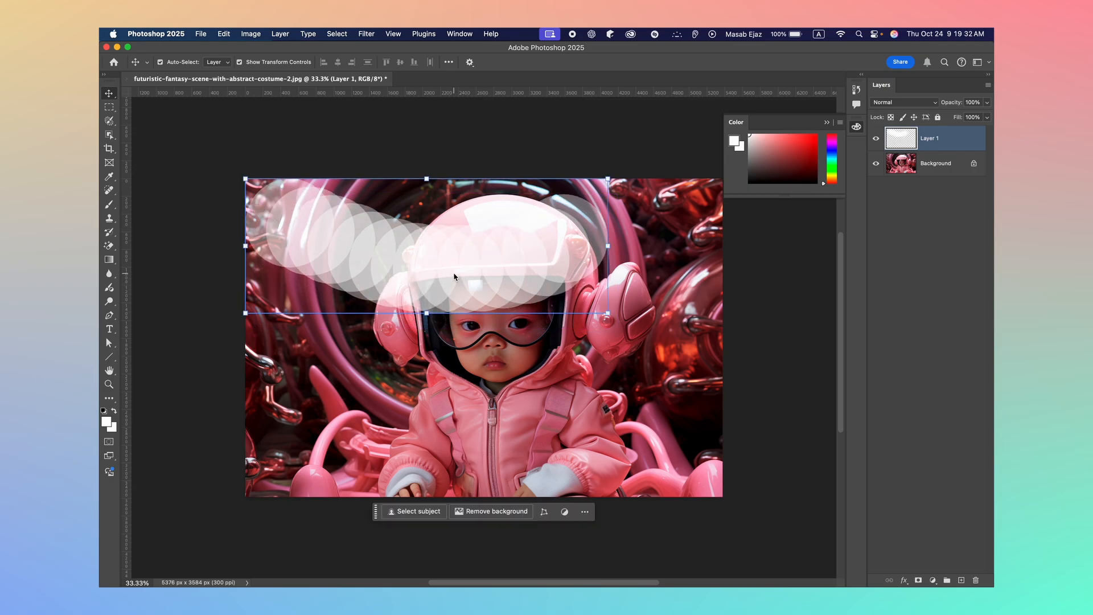
drag(364, 257, 478, 402)
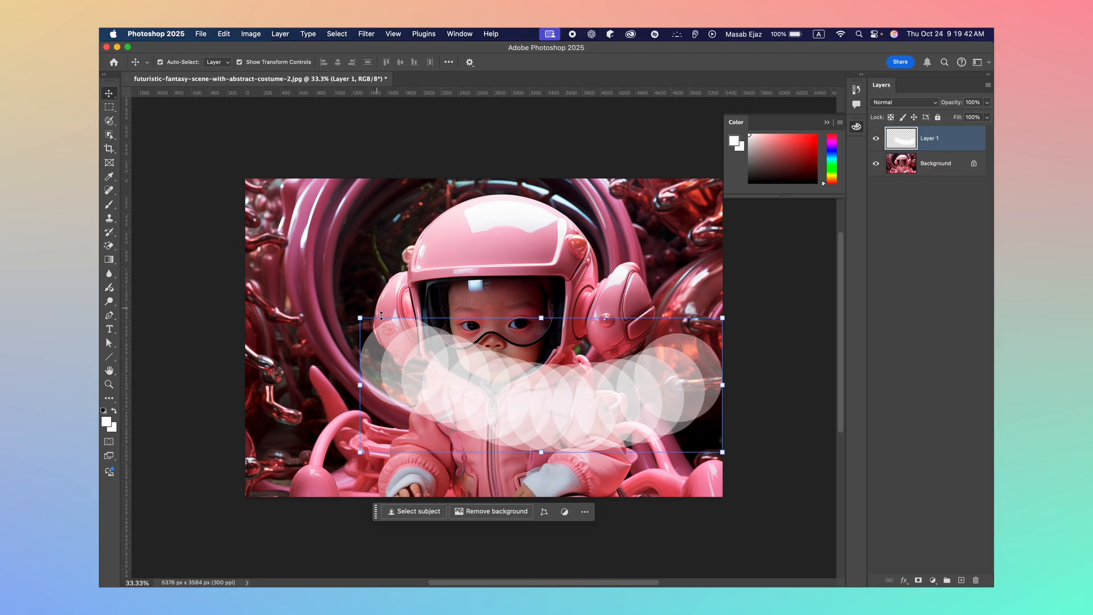
drag(400, 349, 302, 390)
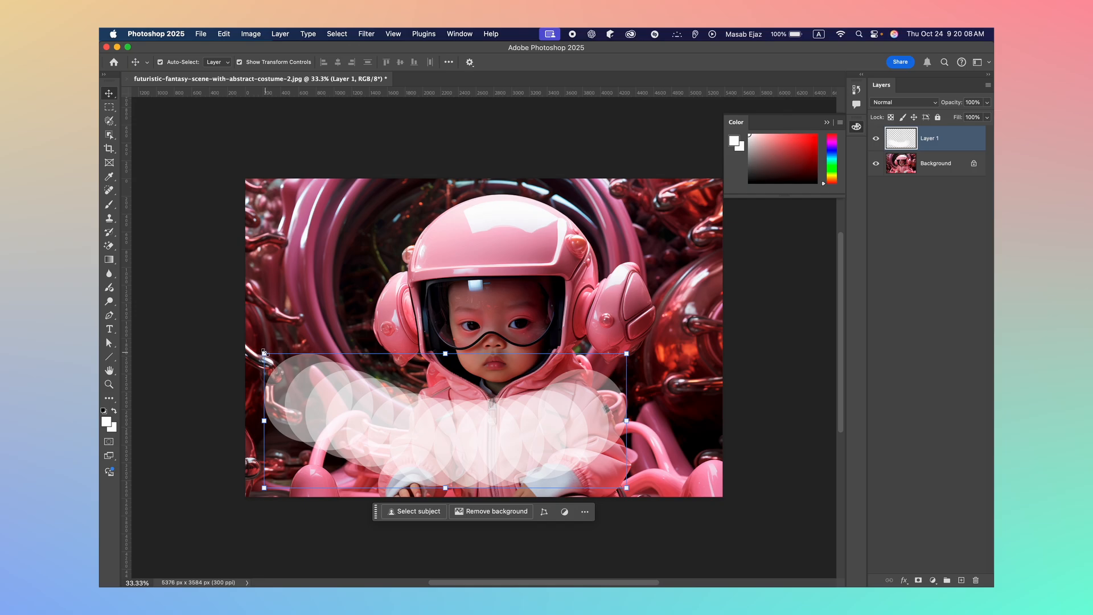
- Resize the white stroke with its transform handles, undoing the uneven stretch and scaling it proportionally to about 77.69%
drag(263, 353, 334, 307)
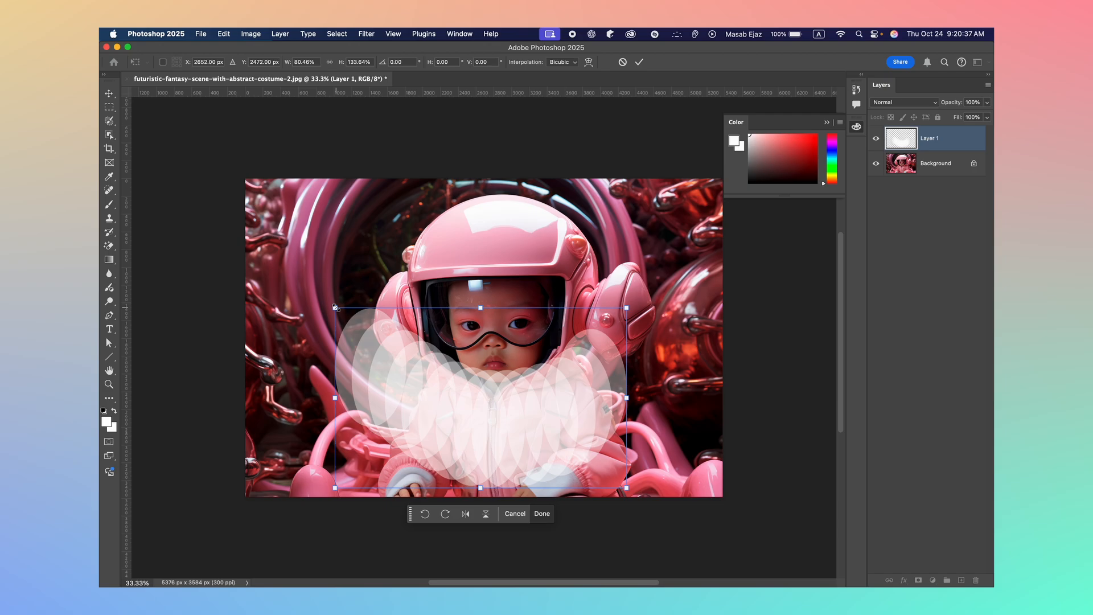
key(super+z)
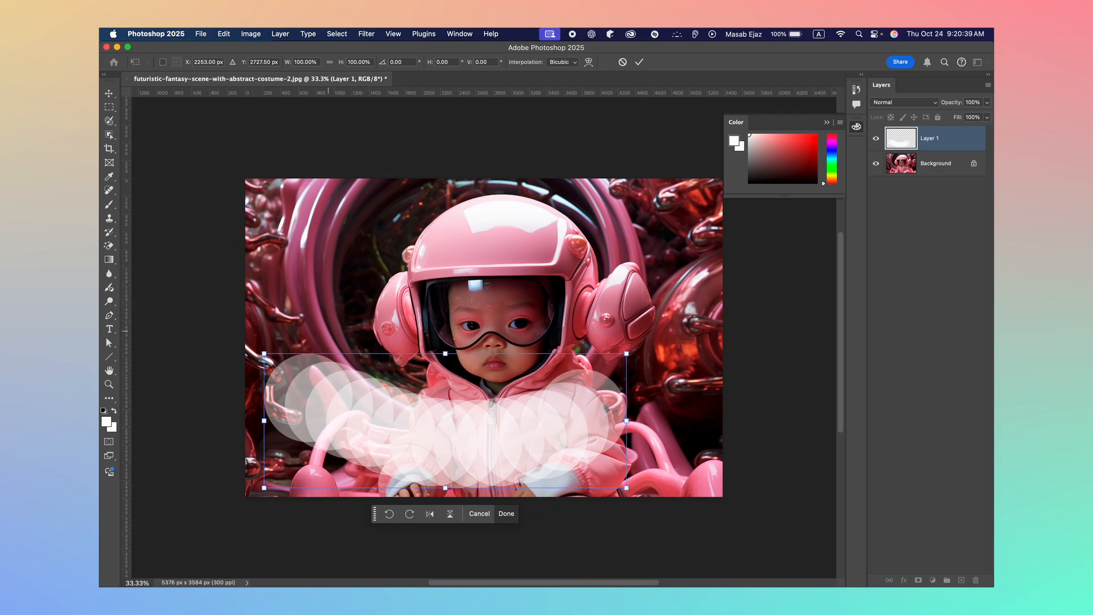
drag(264, 353, 348, 377)
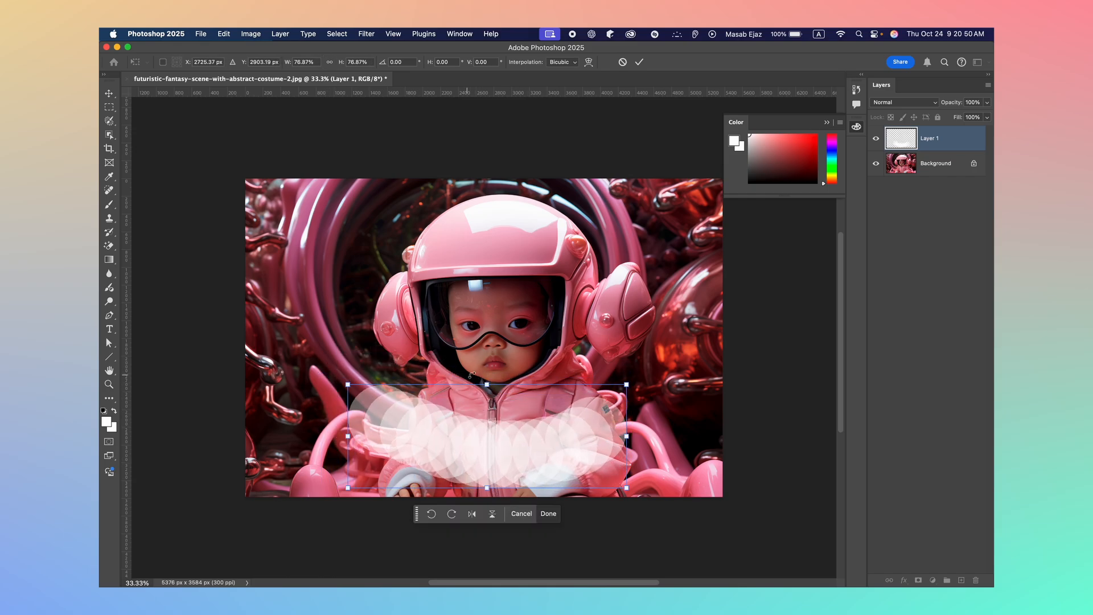
drag(487, 378, 487, 337)
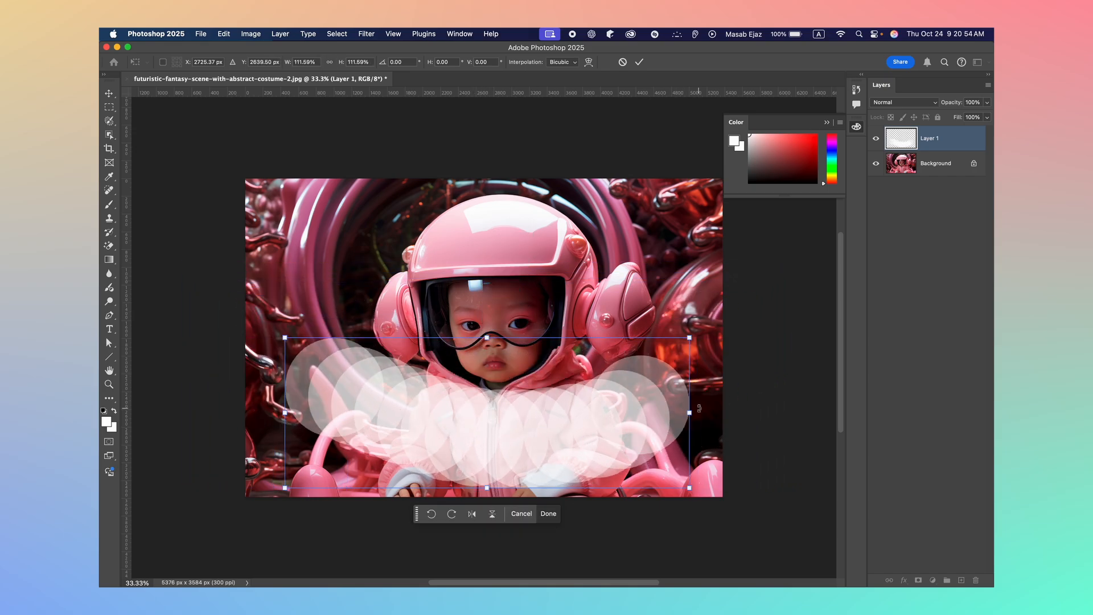
drag(690, 412, 606, 412)
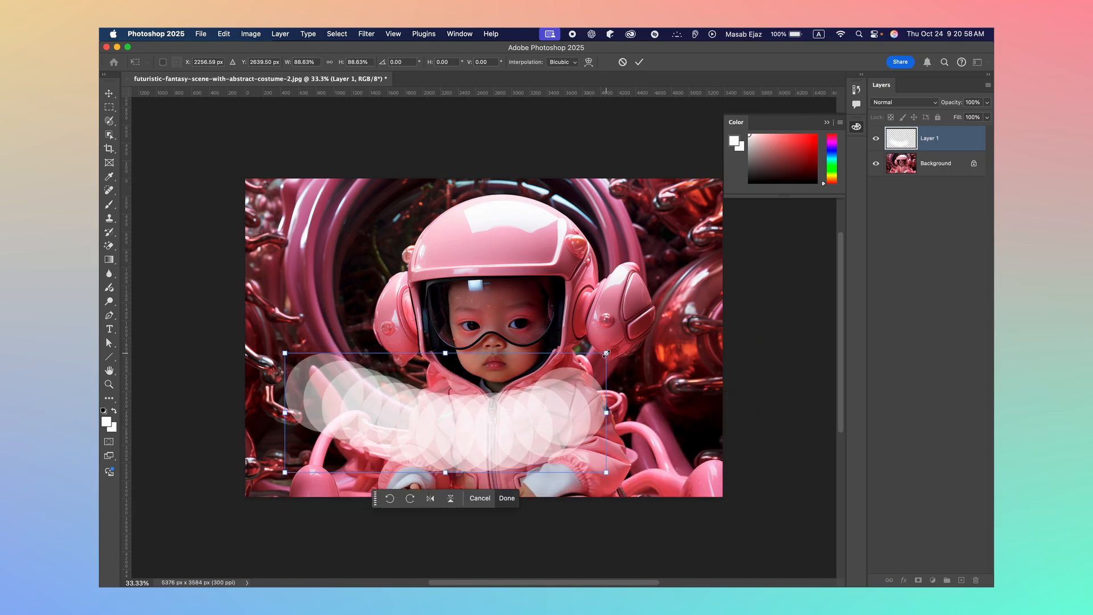
drag(606, 354, 567, 369)
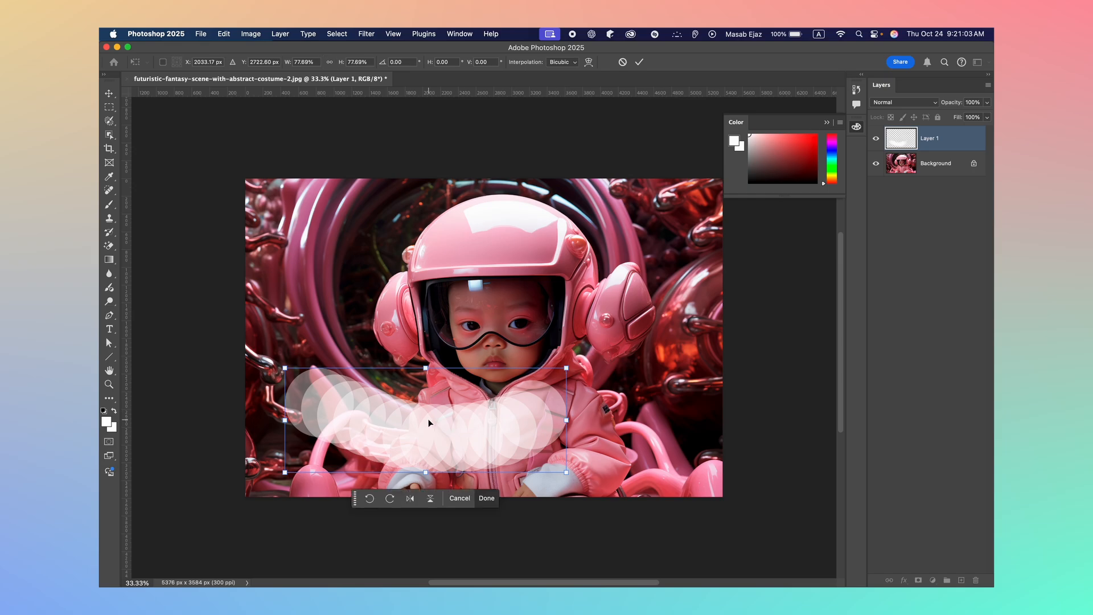
- Move the stroke up over the helmet and stretch its width to about 131.64% to span the image
drag(428, 429, 446, 259)
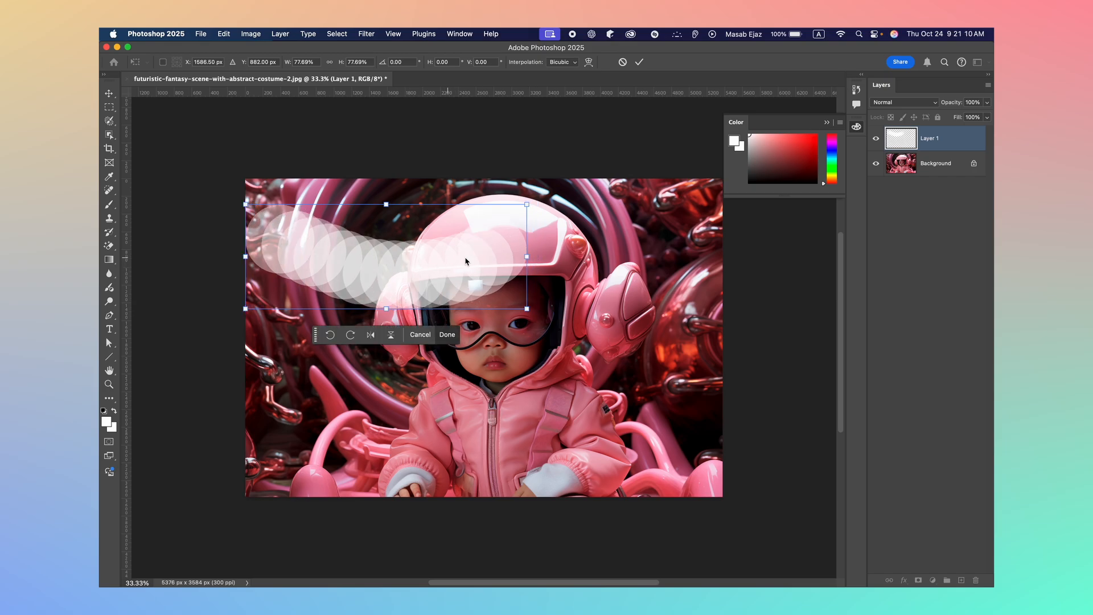
drag(526, 257, 720, 260)
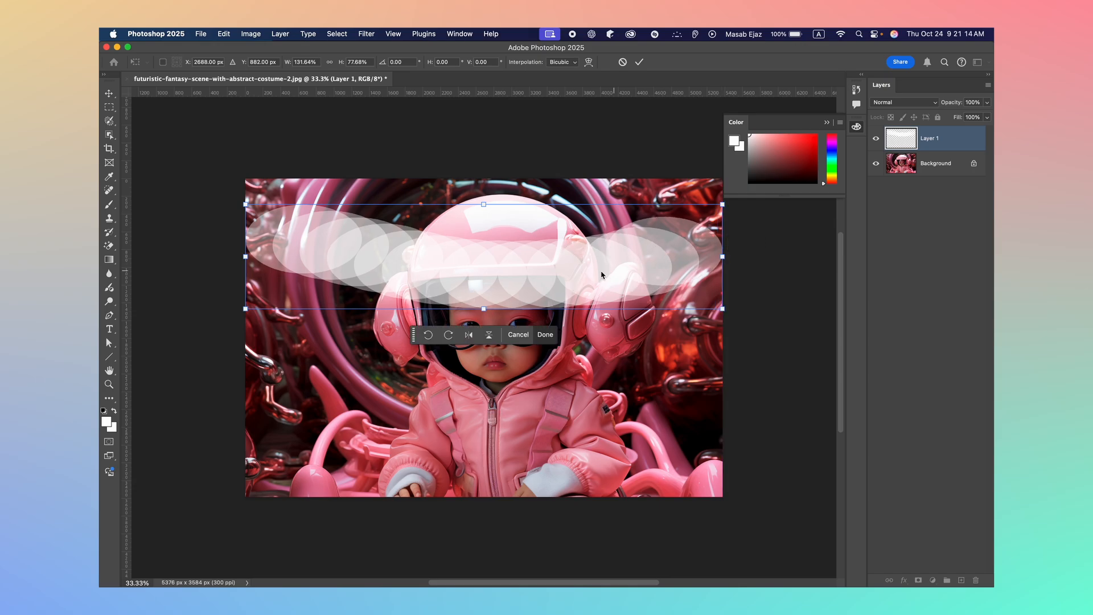
drag(586, 276, 590, 271)
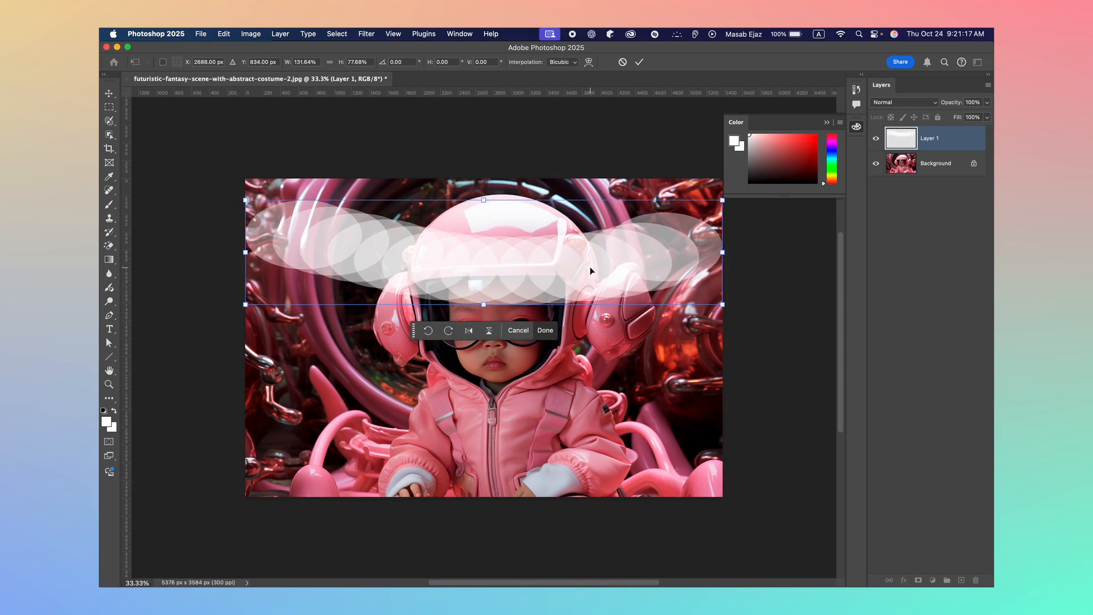
drag(589, 266, 588, 246)
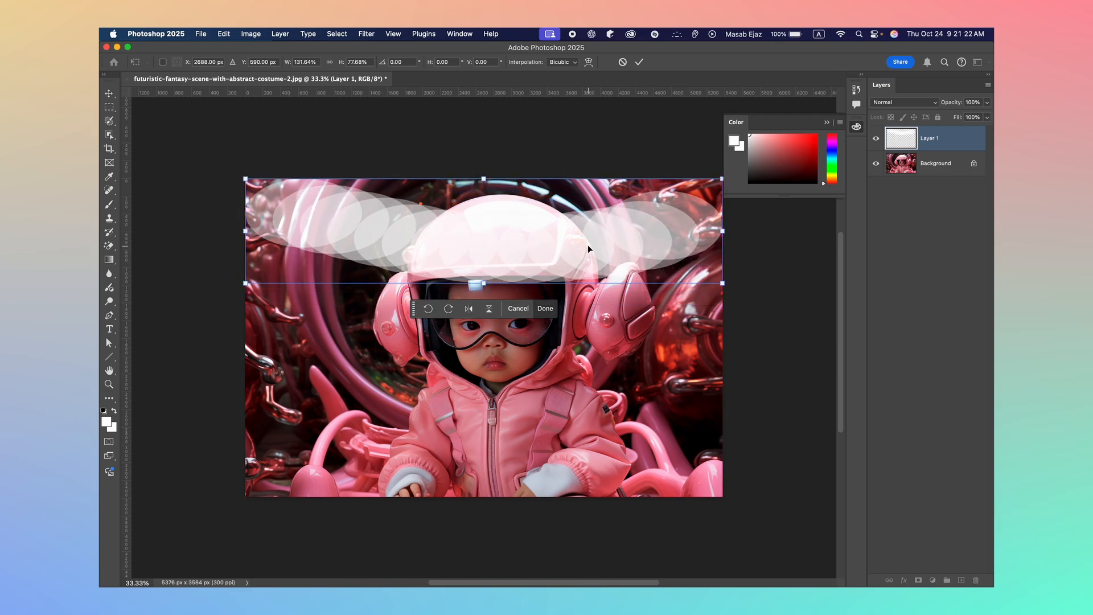
drag(588, 244, 584, 282)
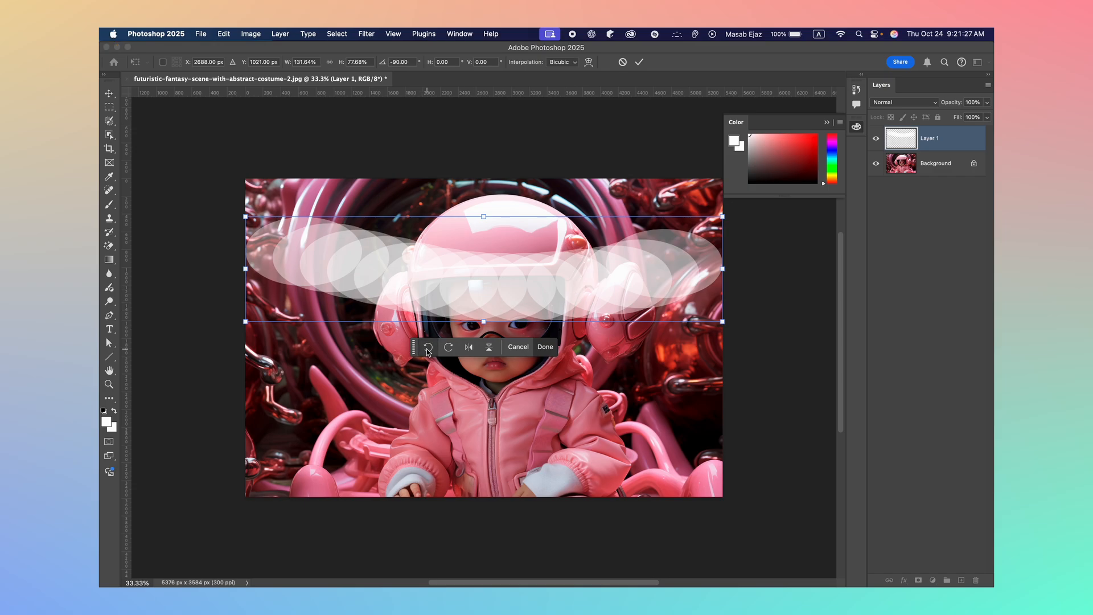
- Rotate the stroke 90° counterclockwise and back, and flip it both horizontally and vertically
click(427, 348)
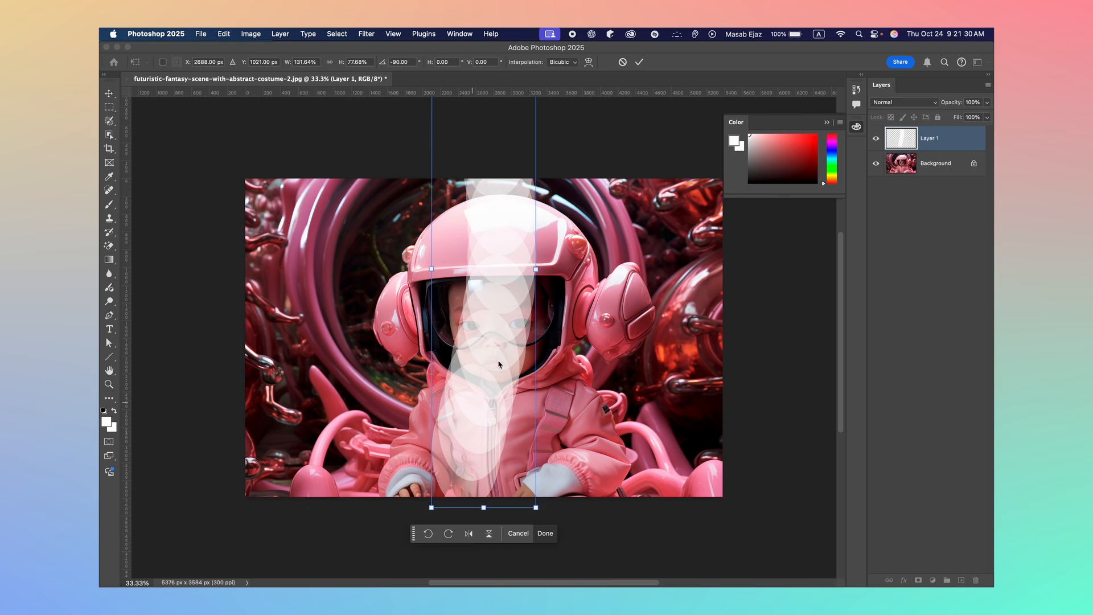
click(449, 534)
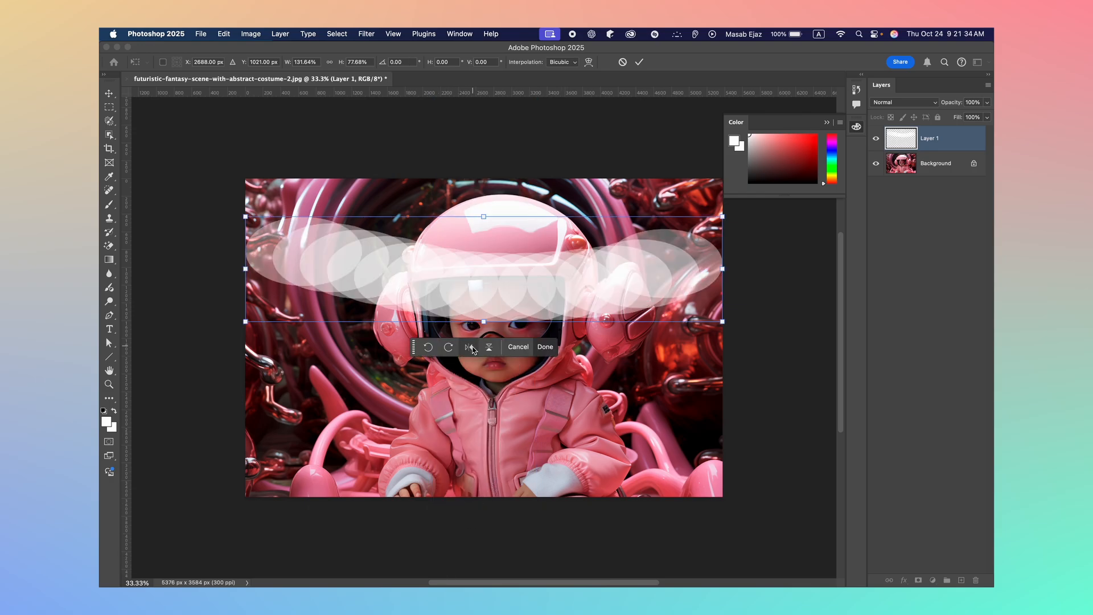
click(470, 348)
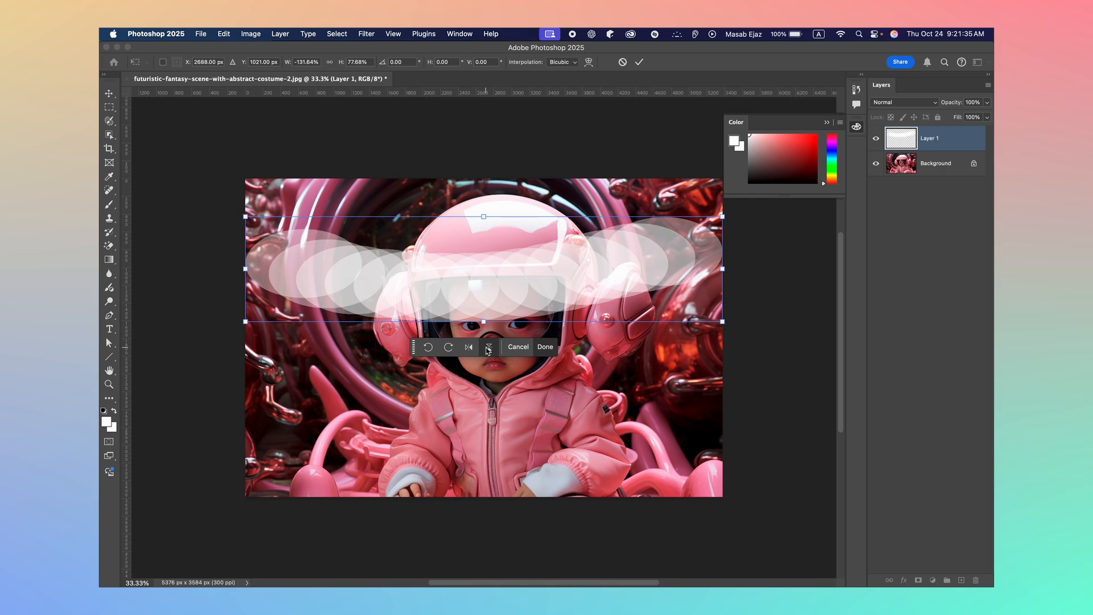
click(487, 348)
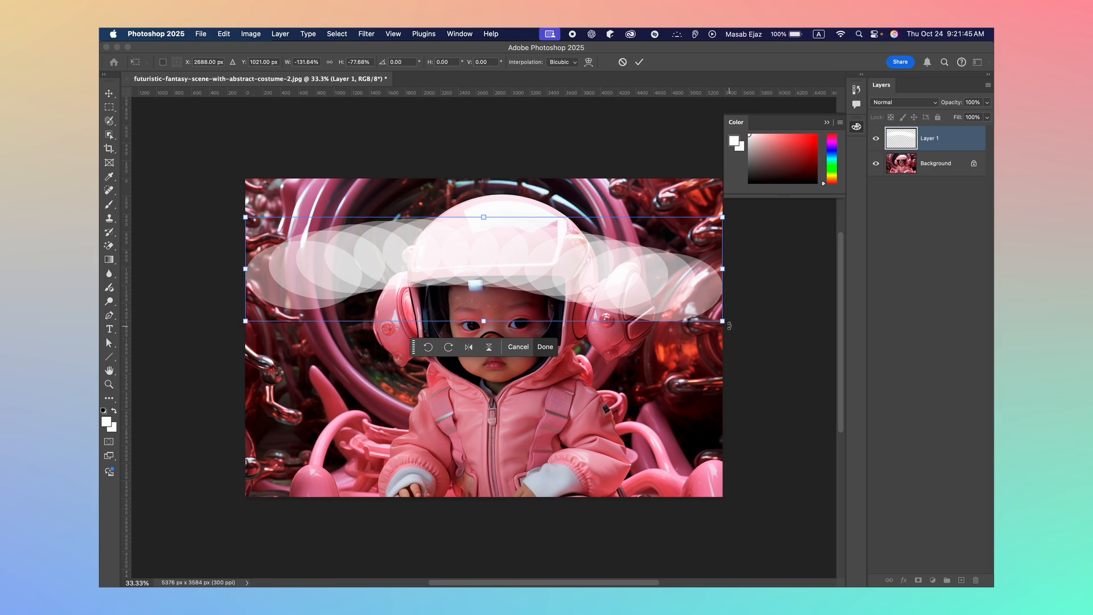
- Rotate the stroke freely around its centre, ending at an angle of -30°
key(Return)
drag(703, 350, 516, 421)
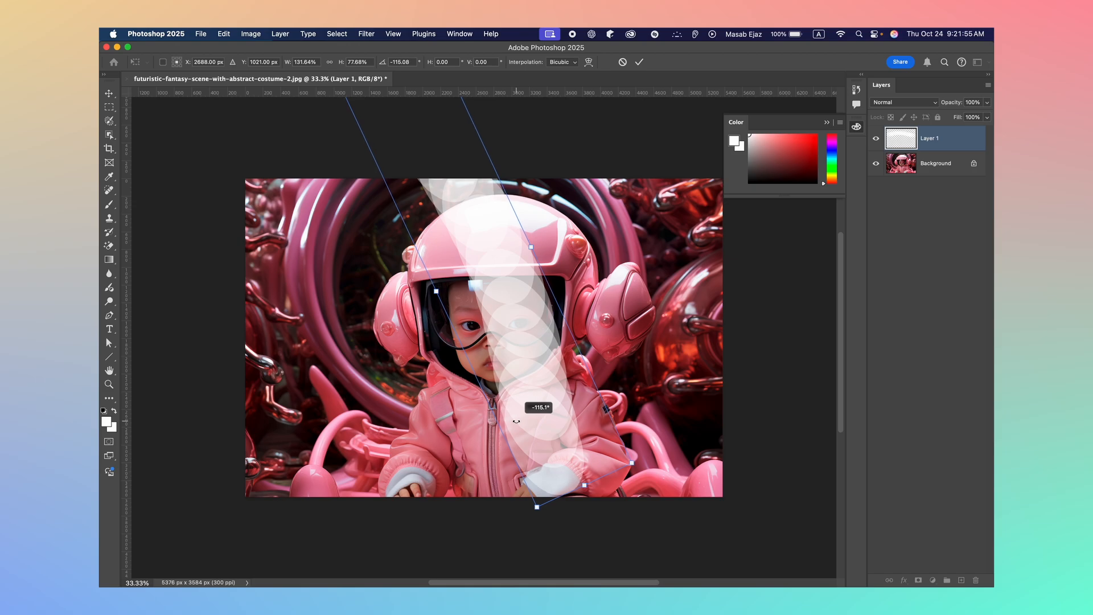
drag(516, 421, 610, 384)
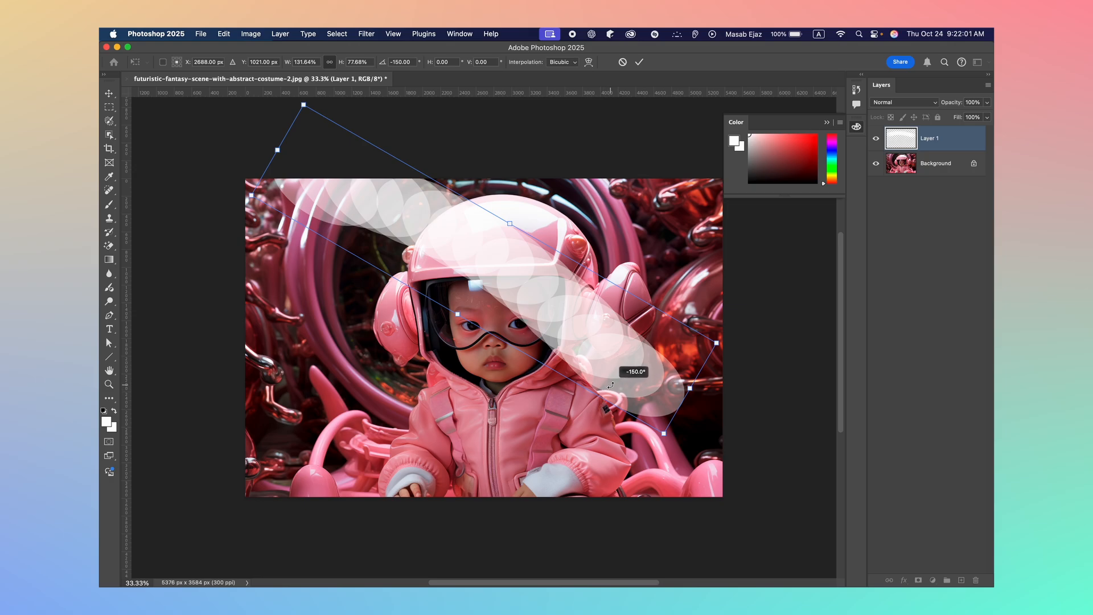
drag(610, 385, 264, 338)
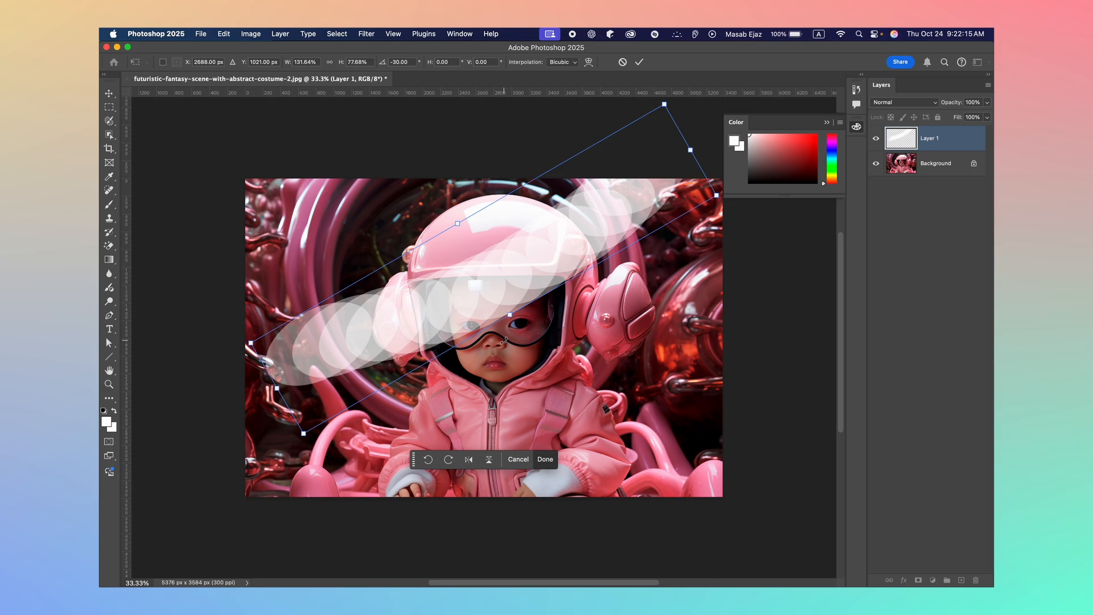
- Turn on the transform reference point, move it to the middle of the stroke's lower edge and rotate the stroke to 45°
click(162, 62)
drag(484, 270, 509, 315)
drag(304, 443, 483, 287)
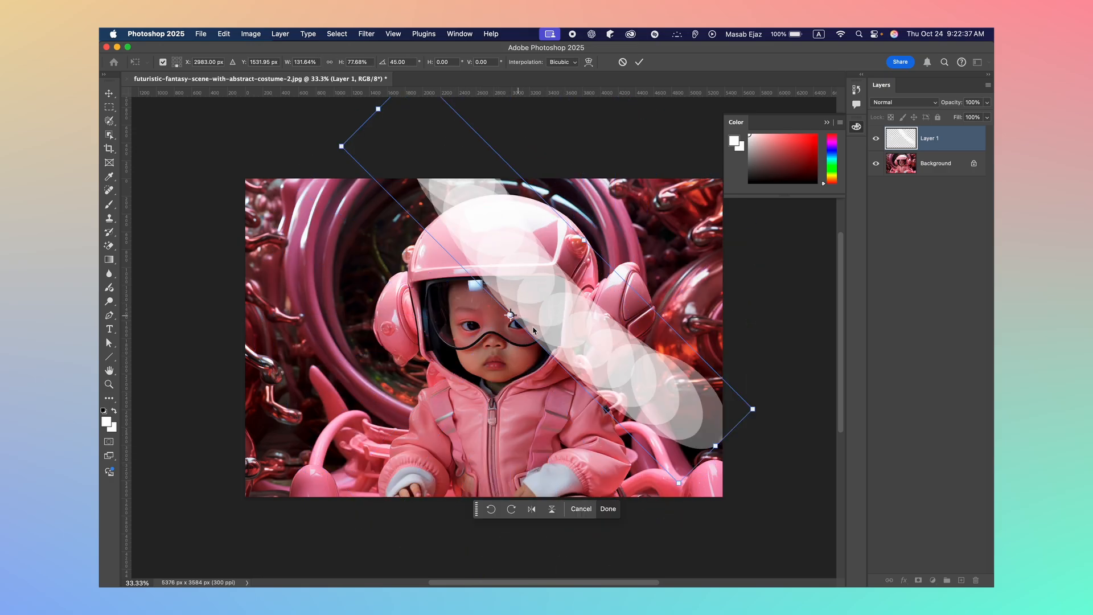
- Shrink the stroke to about 66.82% width and 39.43% height, and rotate it to 30° around its corner near the shoulder
drag(752, 408, 546, 378)
drag(484, 344, 607, 392)
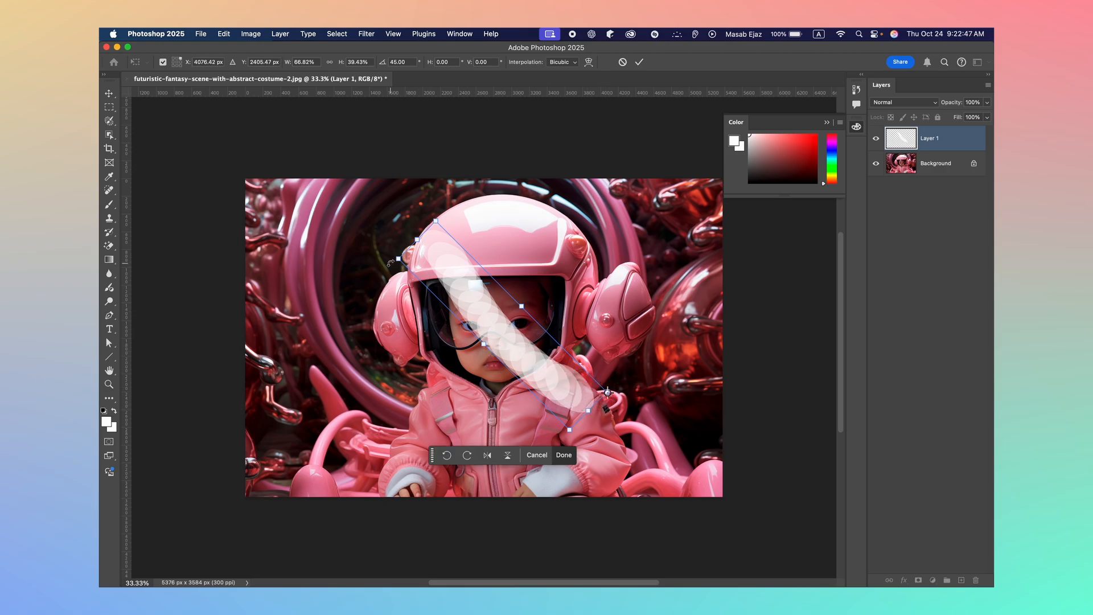
mouse_move(391, 261)
mouse_down()
mouse_move(546, 210)
mouse_move(655, 288)
mouse_move(634, 411)
mouse_move(512, 399)
mouse_move(501, 353)
mouse_move(544, 376)
mouse_up()
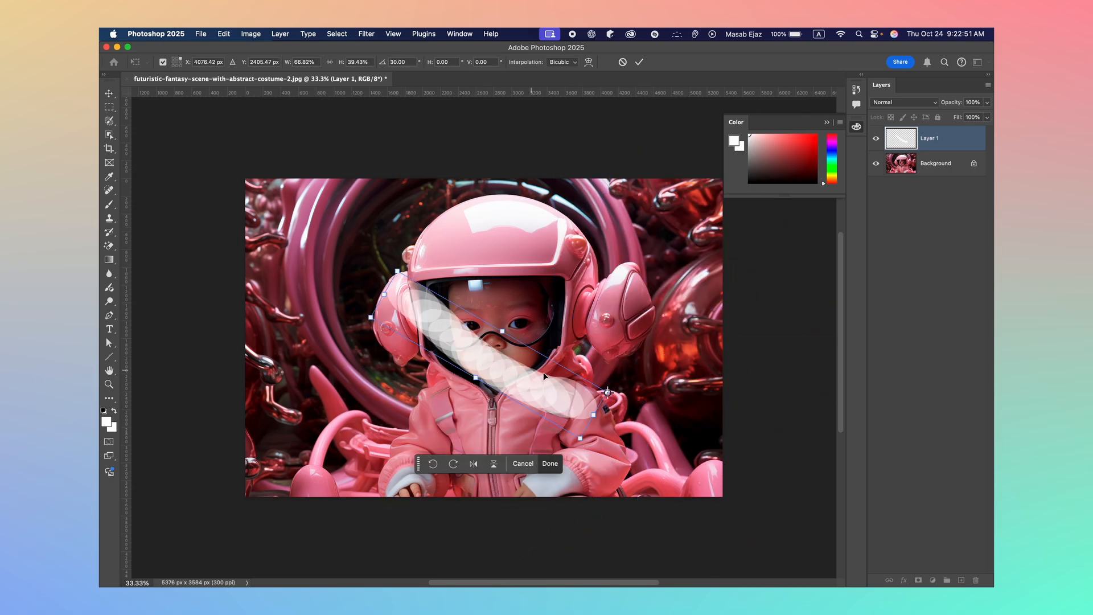
- Try different preset reference point locations for the stroke, ending on the middle of its lower edge
click(176, 62)
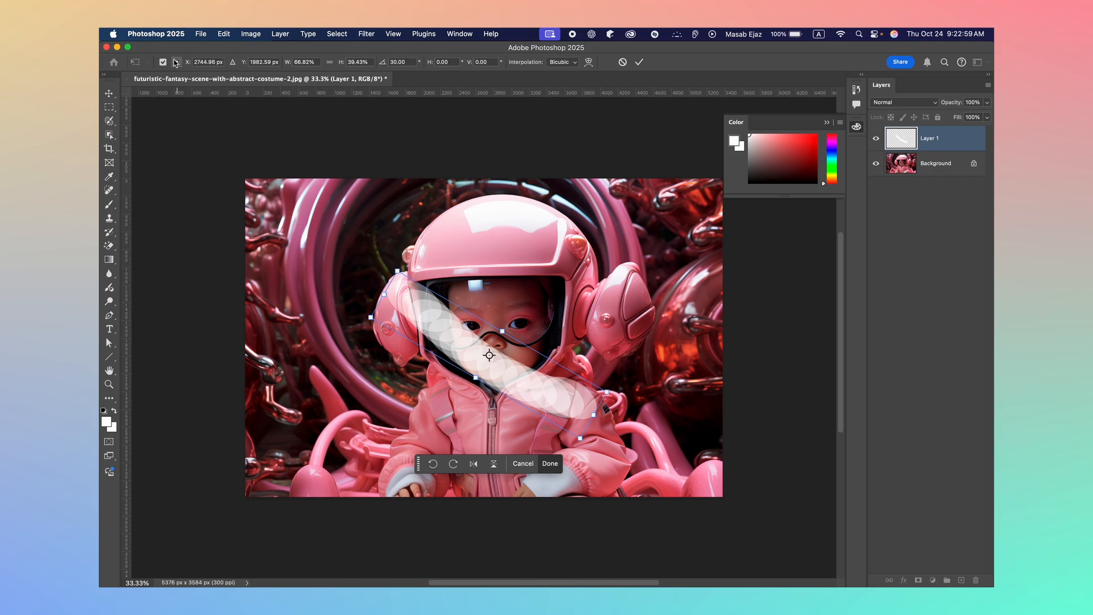
click(173, 59)
click(178, 62)
click(181, 59)
click(174, 66)
click(178, 67)
- Try to set the stroke's horizontal scale in pixels as 66.82 px
click(316, 62)
click(317, 62)
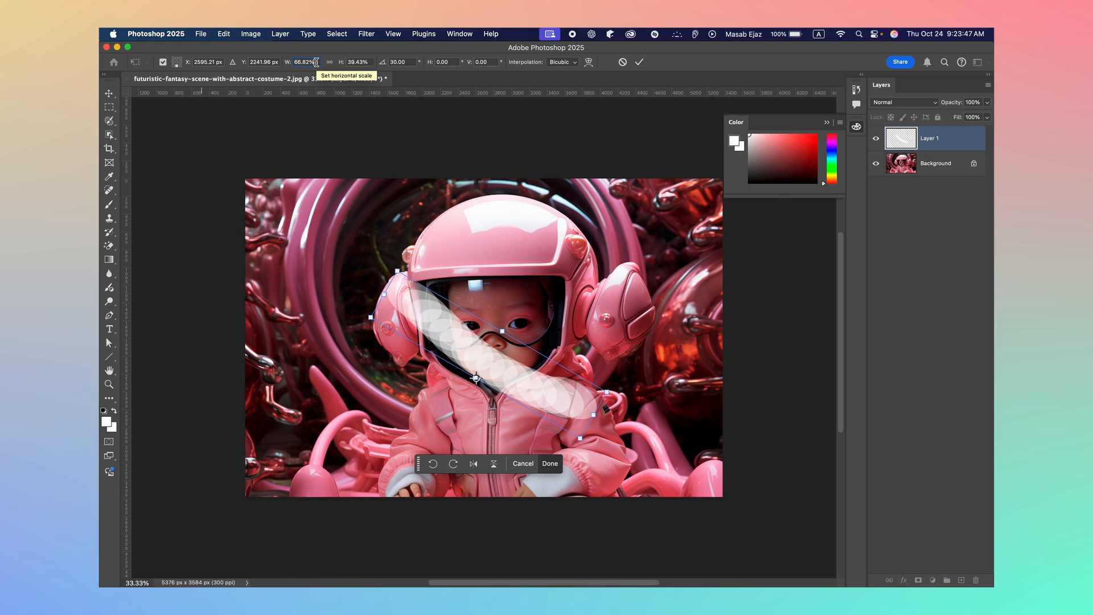
key(BackSpace)
text(p)
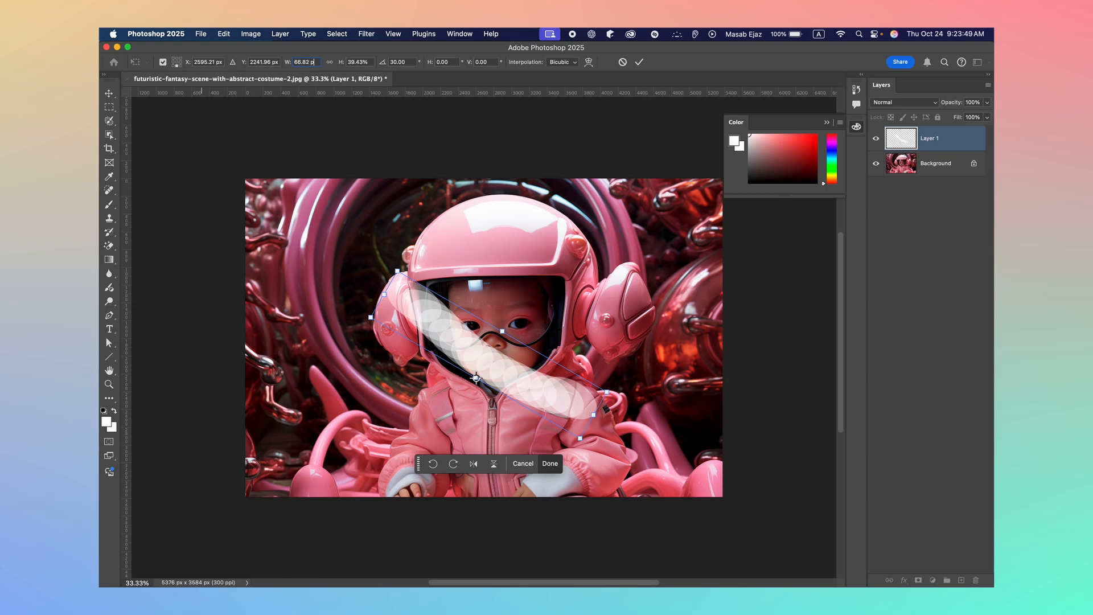
text(x)
key(Return)
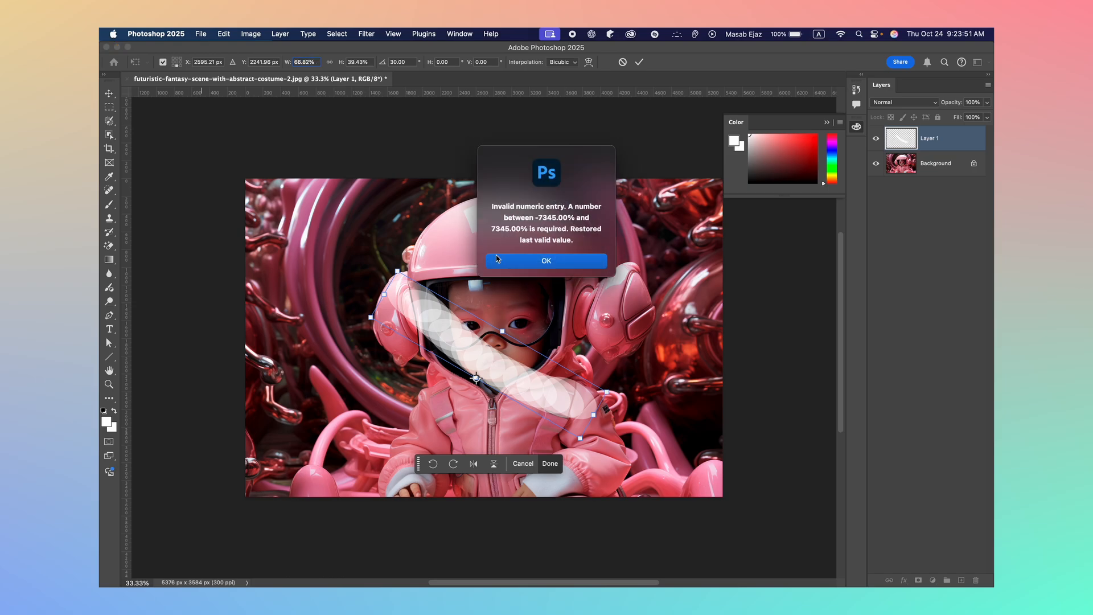
click(496, 260)
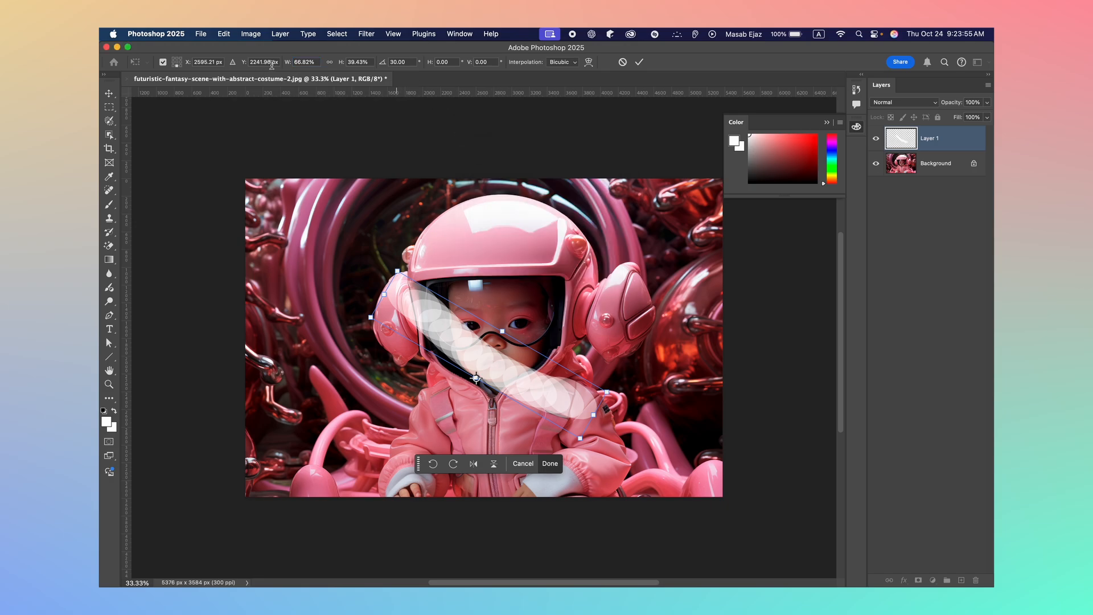
- Apply the transformation to the white stroke layer
click(301, 62)
click(549, 463)
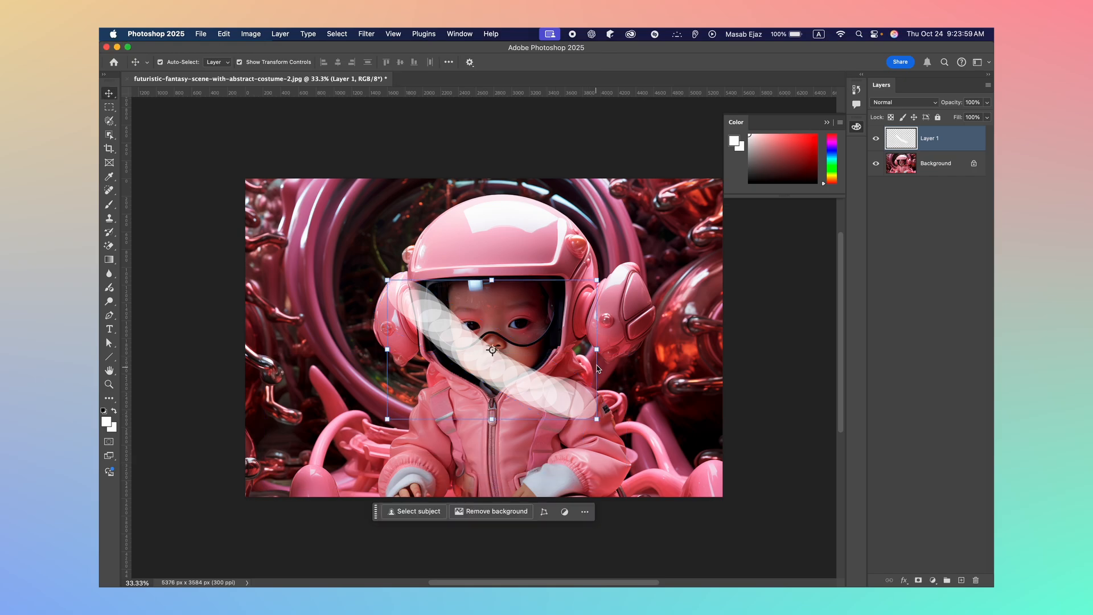
- Widen the white stroke to about 126.32% and shift it left to about X 2624.50 px
drag(597, 349, 652, 349)
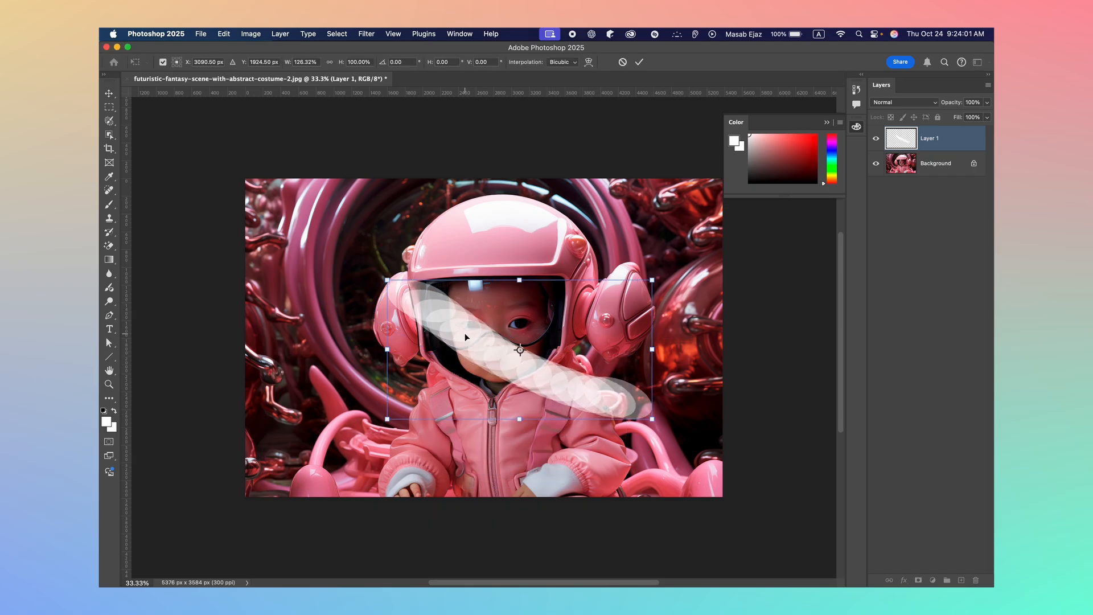
drag(465, 337, 423, 337)
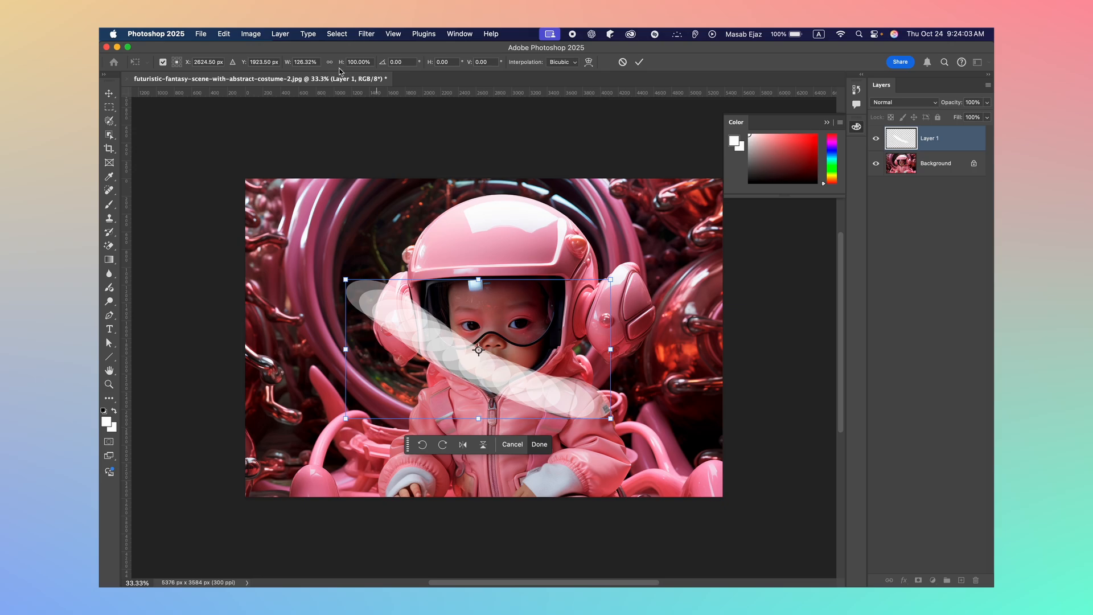
- Set the stroke's horizontal scale to about 120 px, trying 2 px first
click(313, 63)
text(2p)
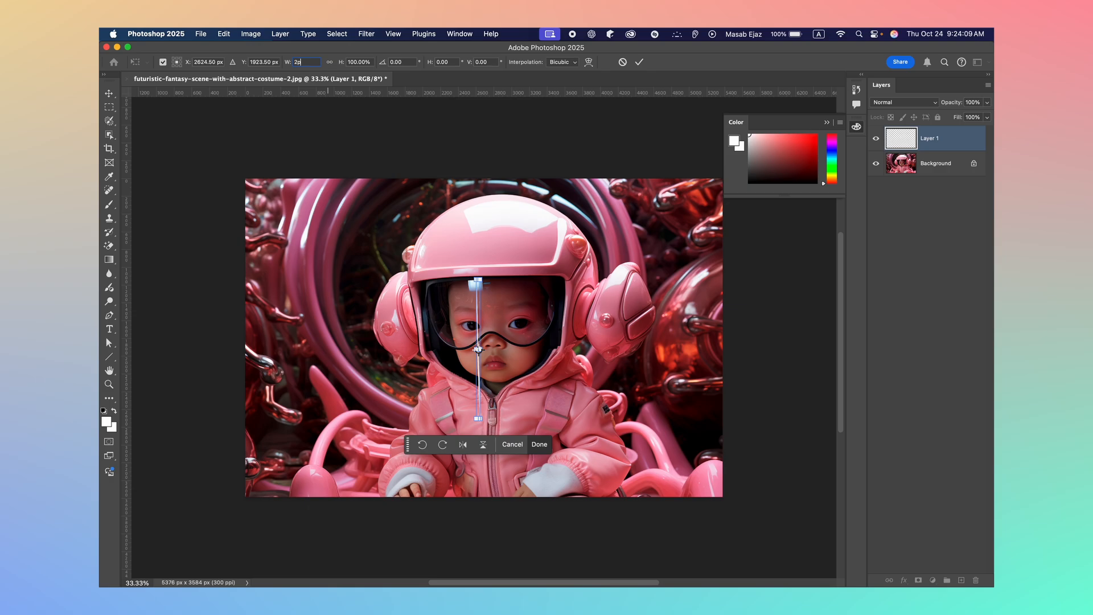
text(x)
double_click(295, 62)
click(295, 62)
text(1)
key(Return)
double_click(299, 62)
click(299, 62)
text(0)
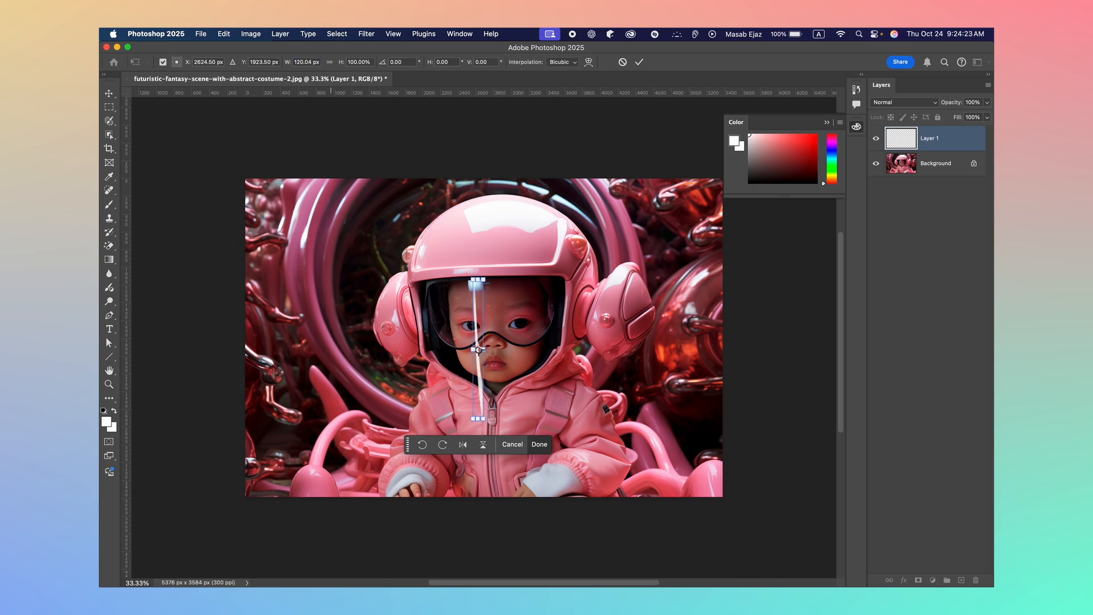
- Set the stroke's vertical scale to about 120 px
click(359, 62)
text(120)
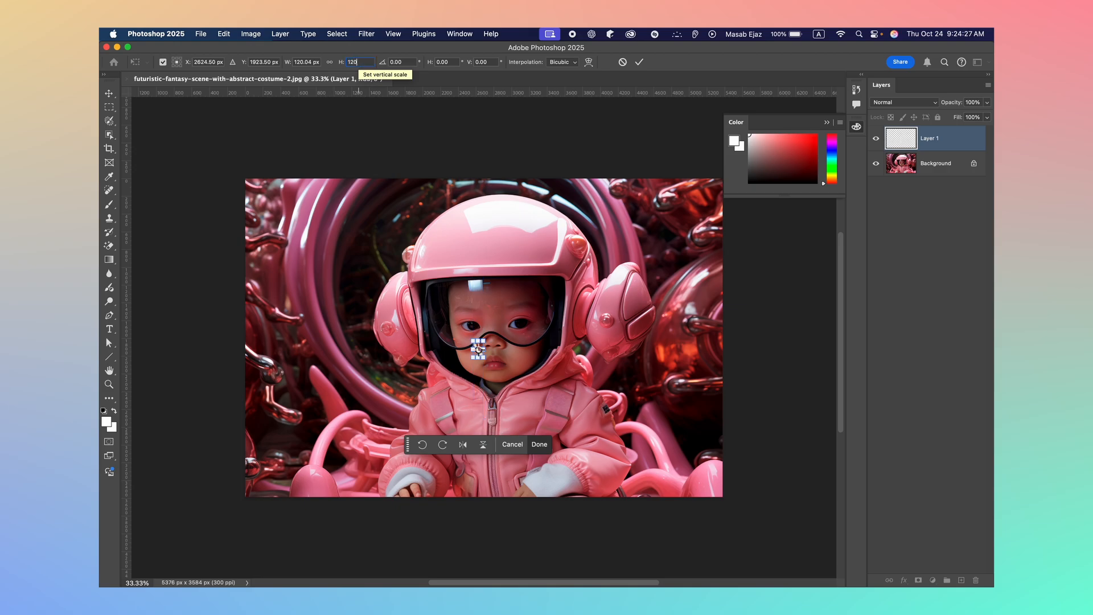
text(.04 px)
key(Return)
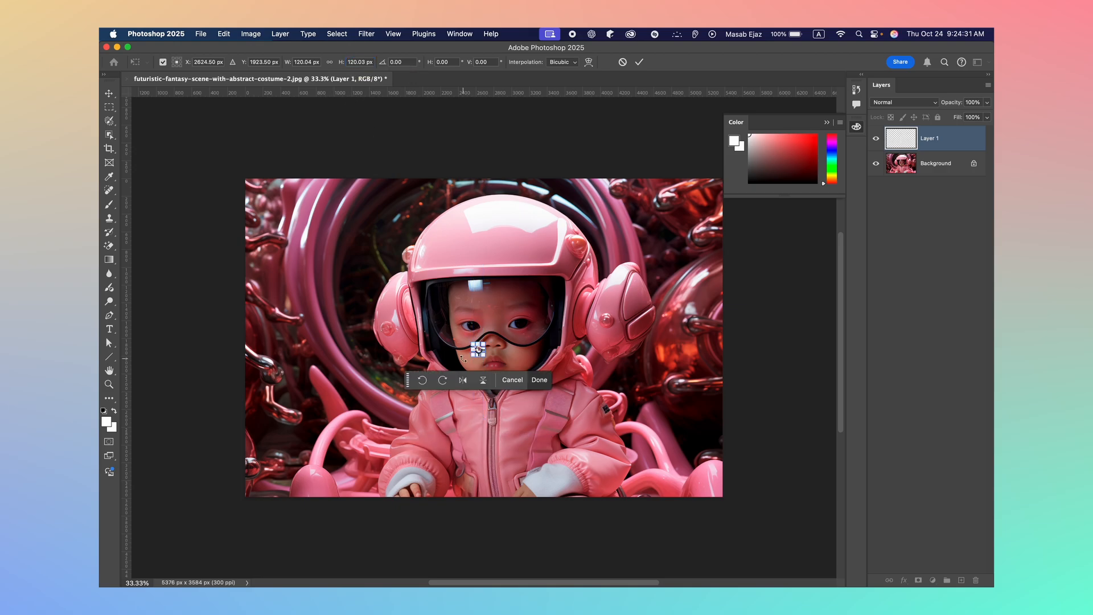
- Stretch the stroke to about 226 px wide and 167 px high, shift it up and left, and apply the transformation
scroll(463, 358, up, 10)
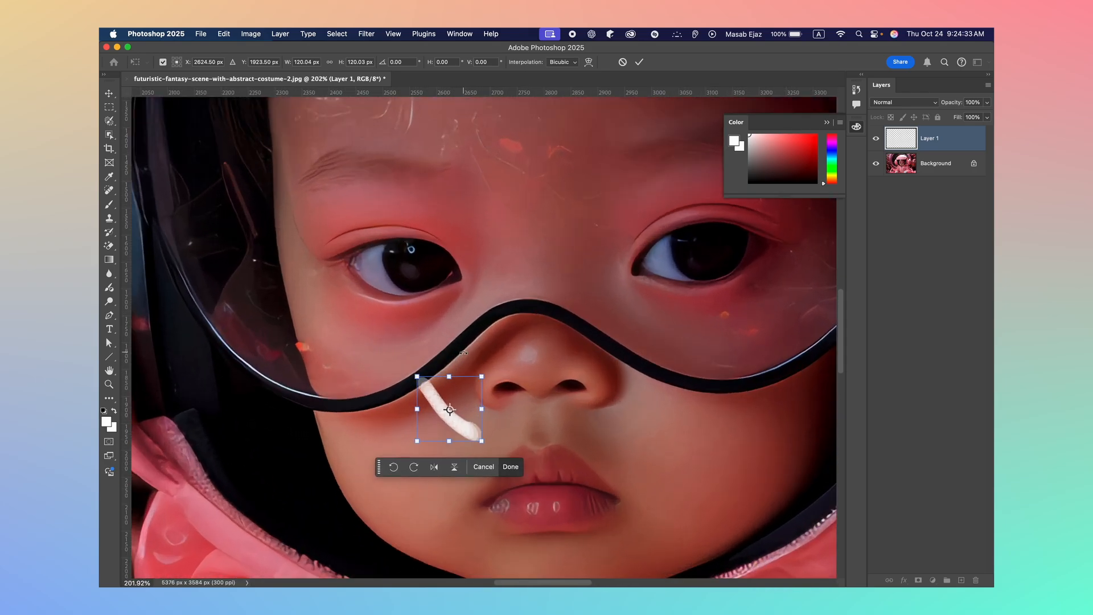
scroll(463, 352, up, 3)
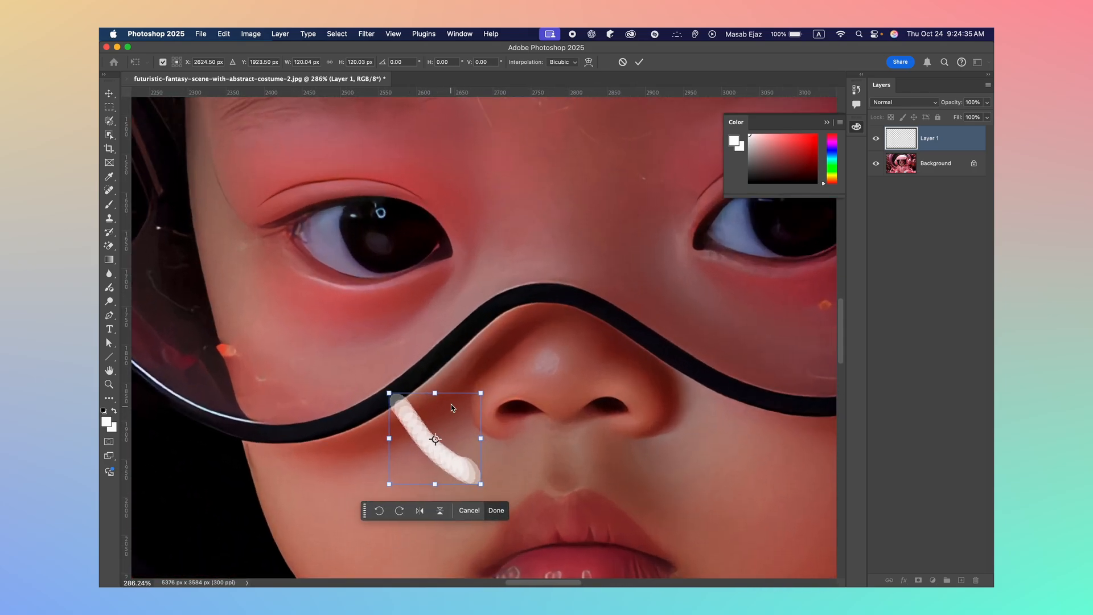
scroll(451, 404, up, 5)
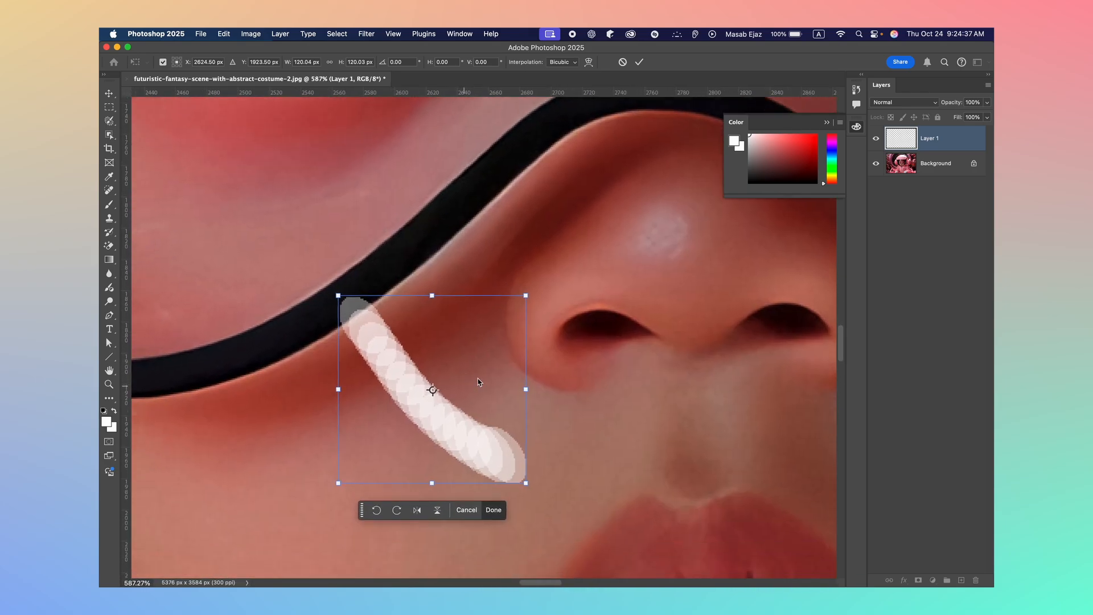
drag(525, 389, 690, 384)
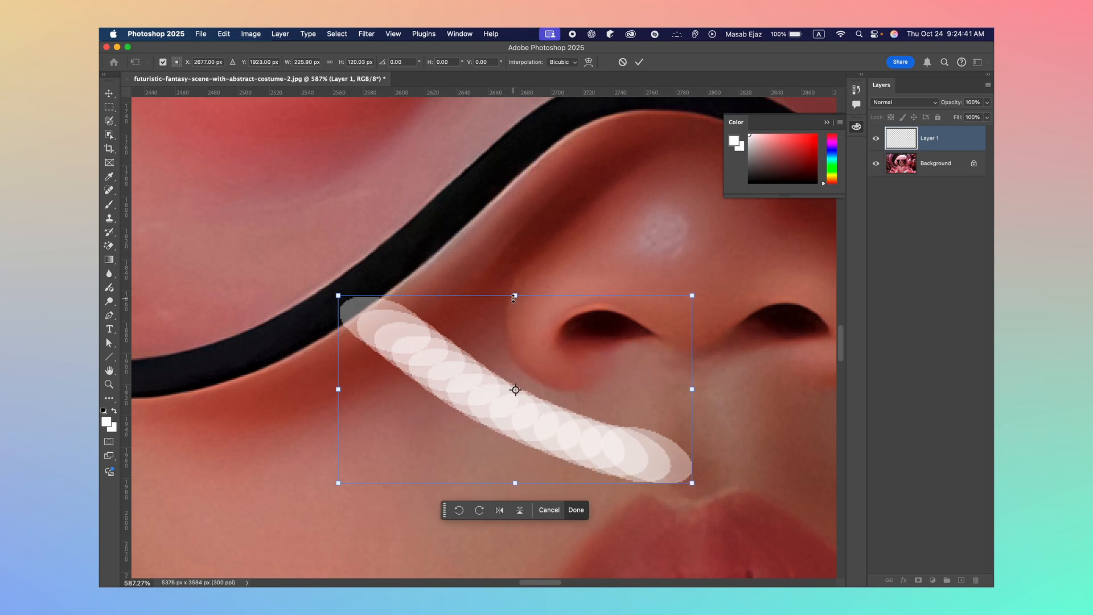
mouse_move(514, 296)
mouse_down()
mouse_move(516, 99)
mouse_move(508, 267)
mouse_up()
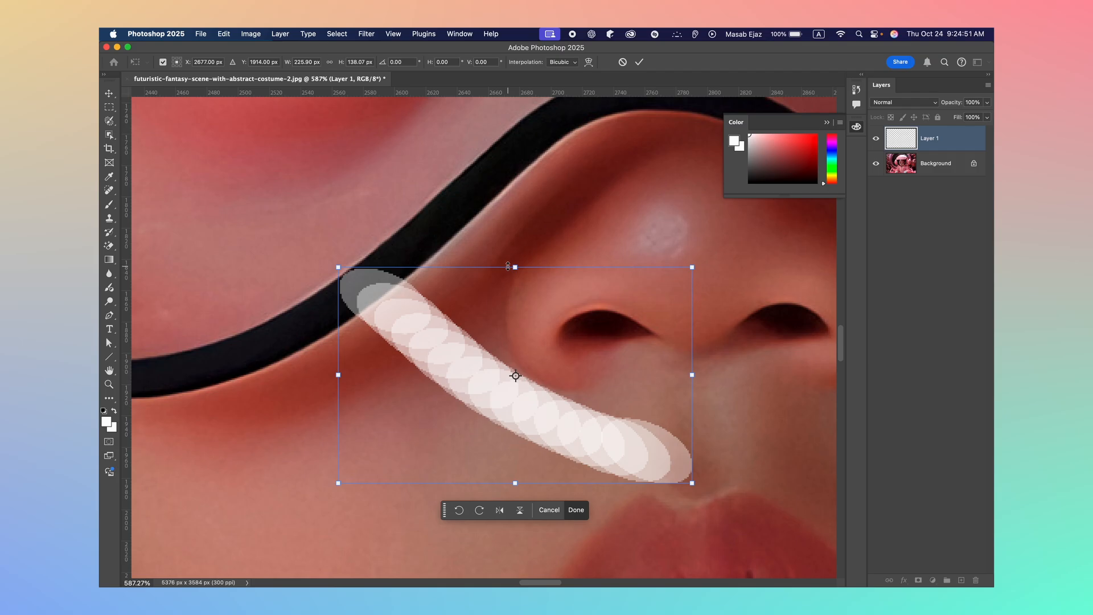
drag(465, 358, 414, 335)
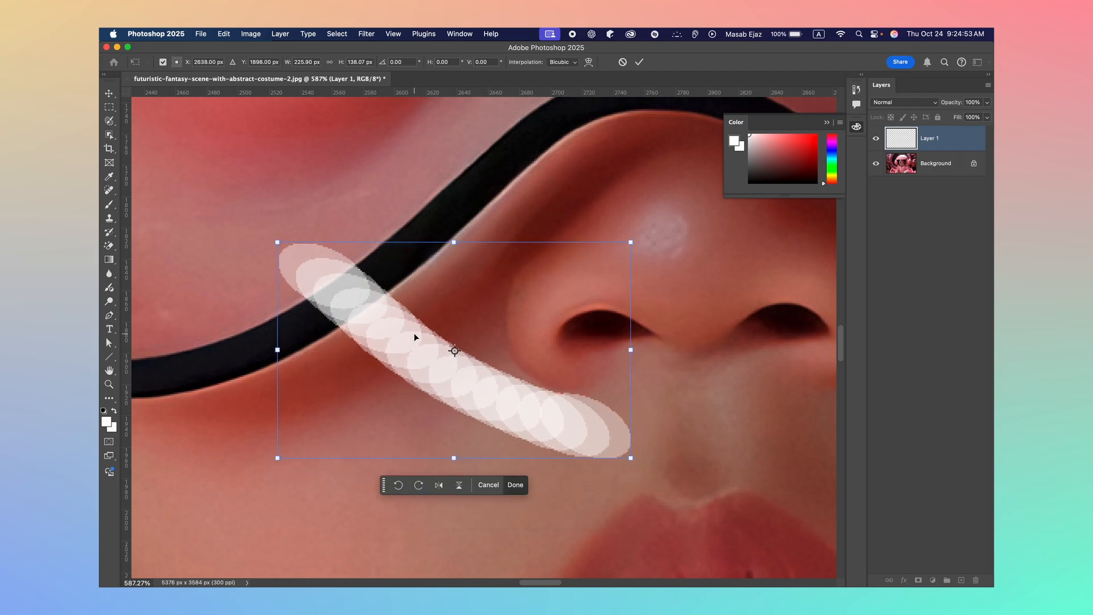
drag(454, 242, 449, 194)
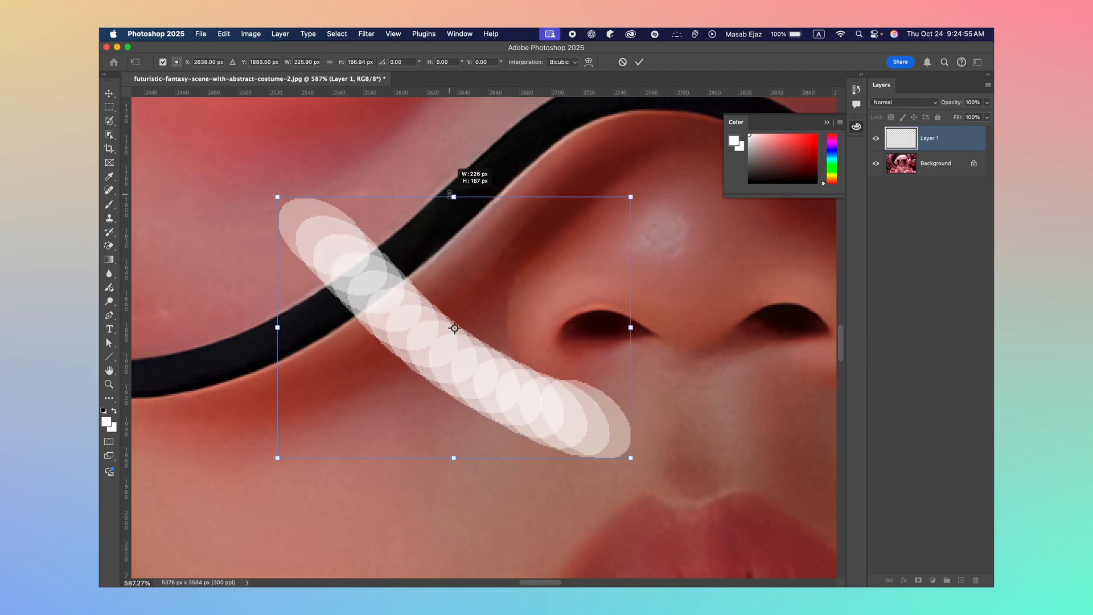
click(639, 62)
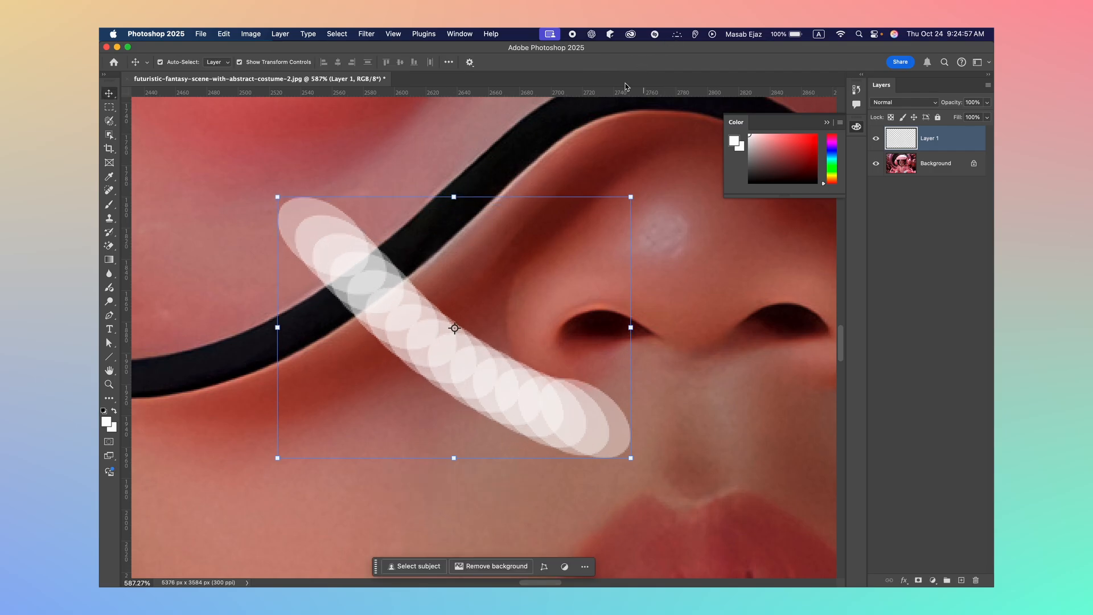
- Move the stroke slightly left and down, and delete its layer
drag(436, 348, 415, 353)
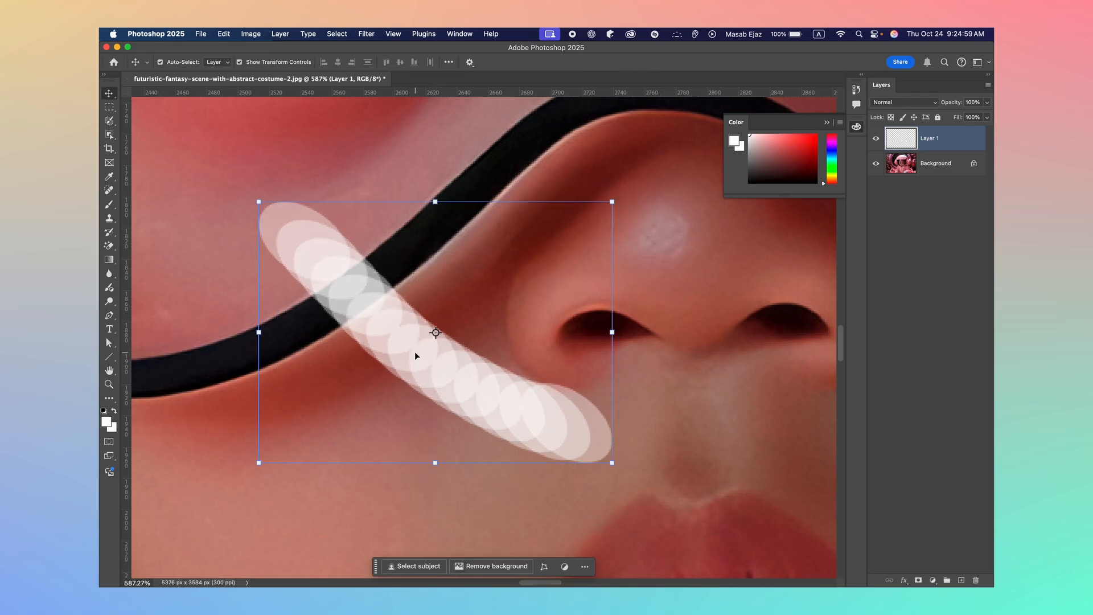
key(Delete)
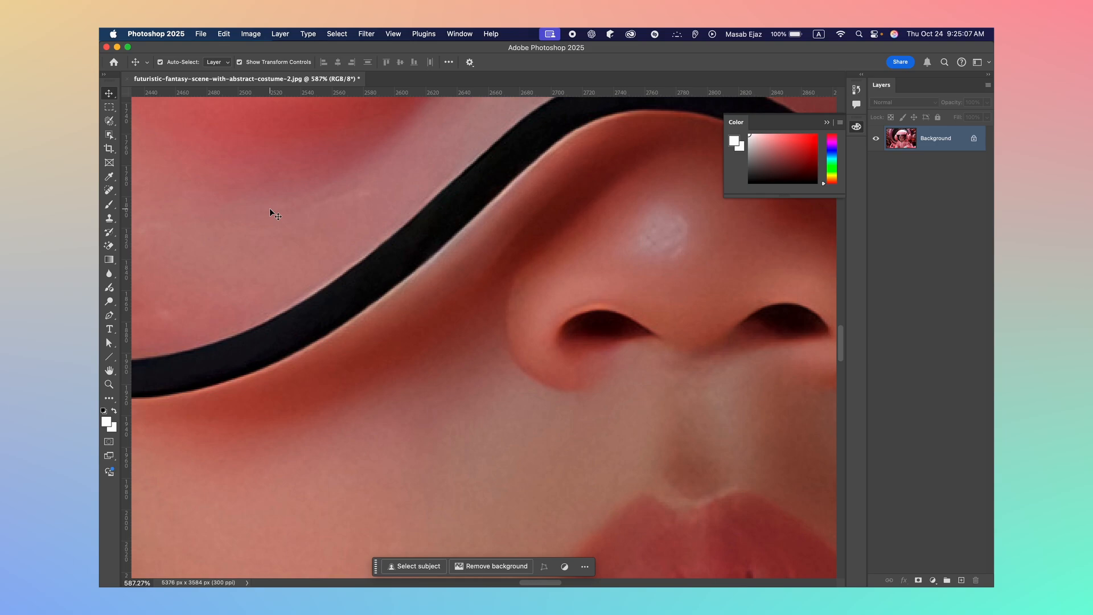
right_click(115, 101)
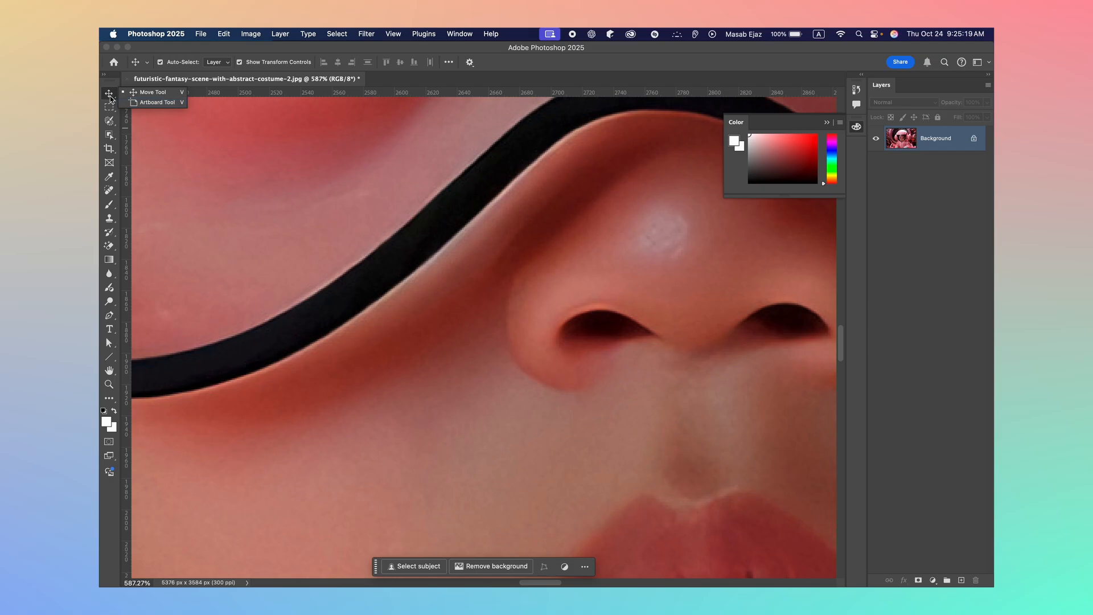
click(366, 232)
- Activate the Brush tool and add a new empty layer above the Background
scroll(378, 222, down, 5)
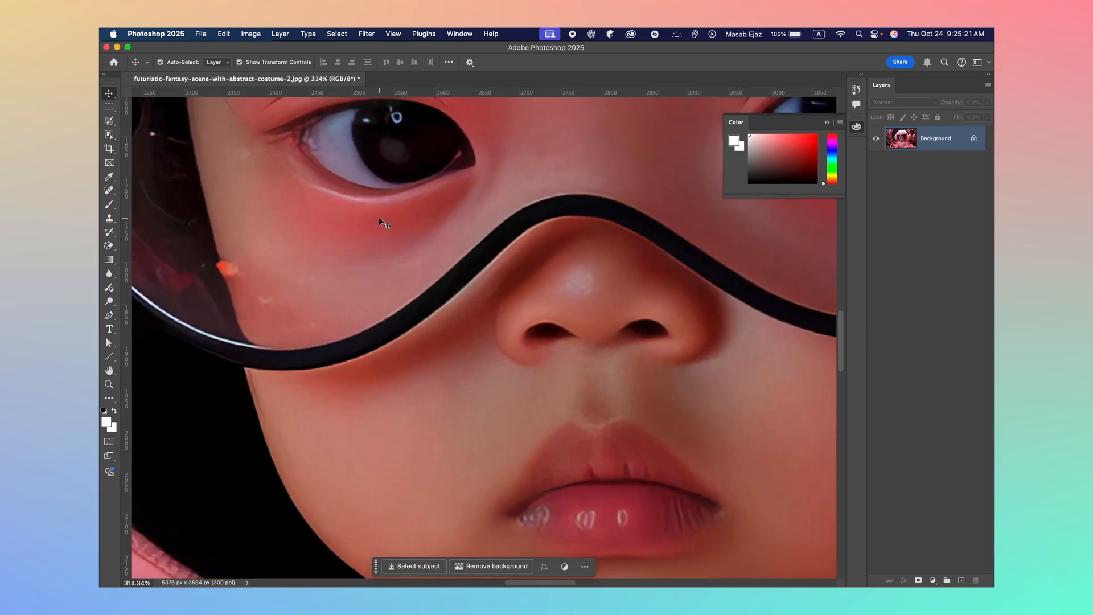
scroll(380, 222, down, 8)
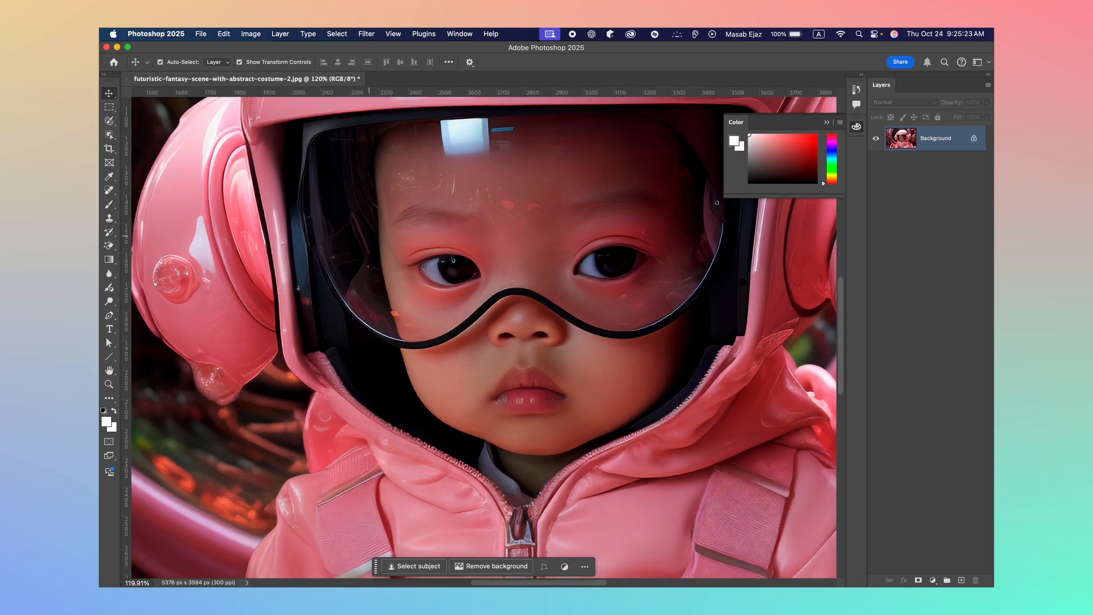
scroll(340, 286, down, 6)
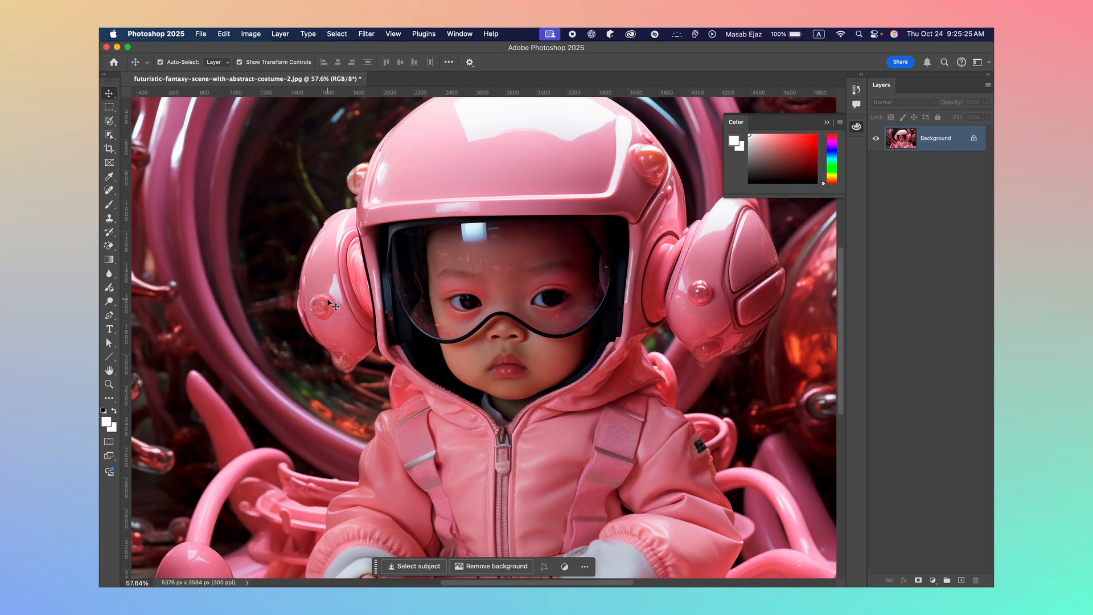
scroll(328, 300, down, 6)
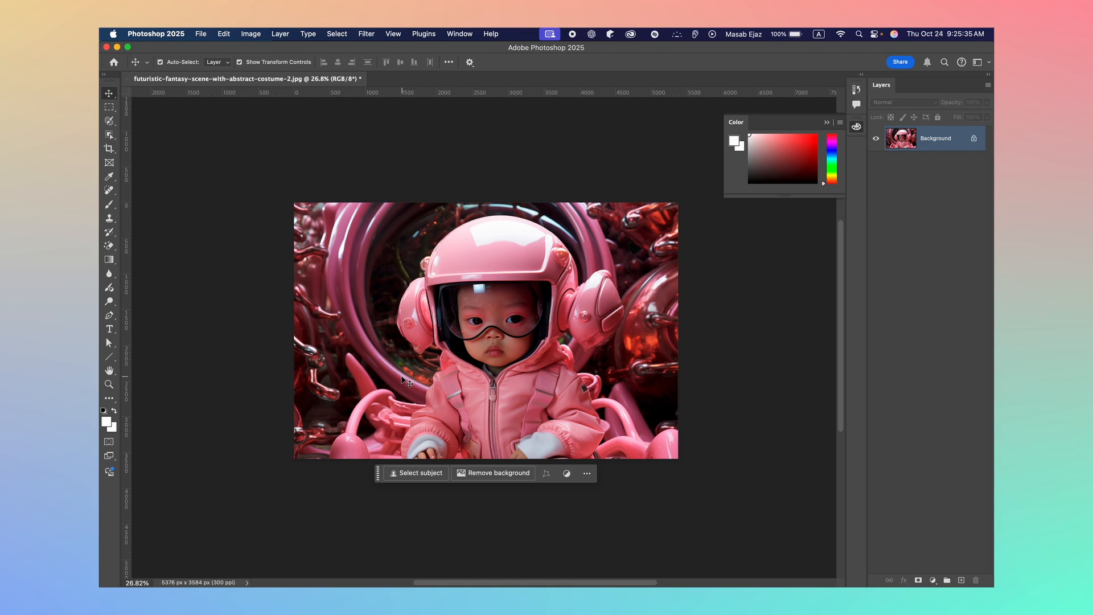
scroll(751, 371, right, 5)
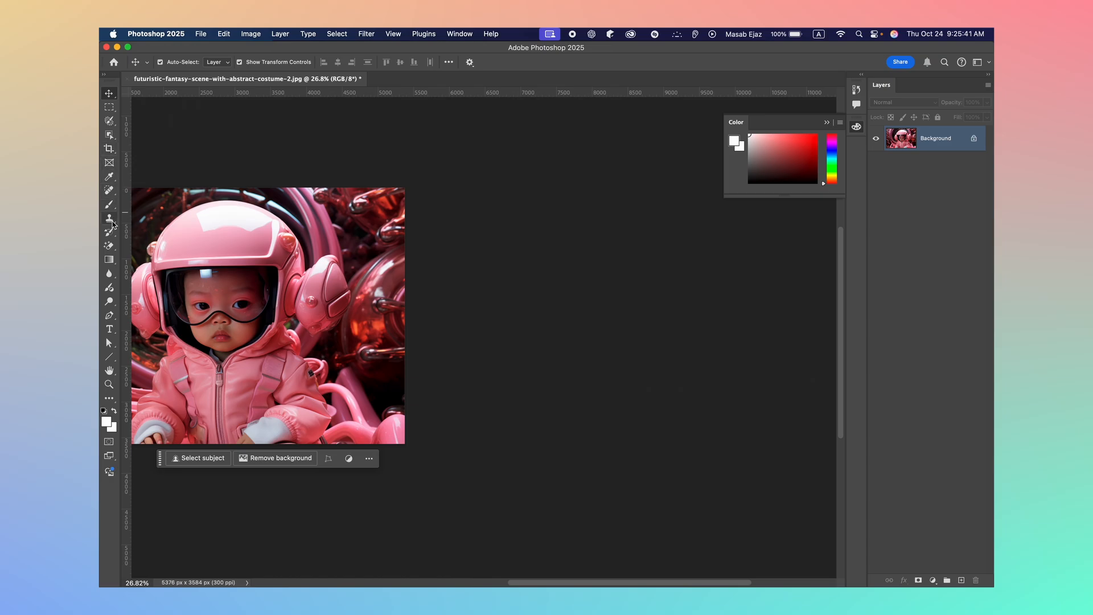
click(109, 203)
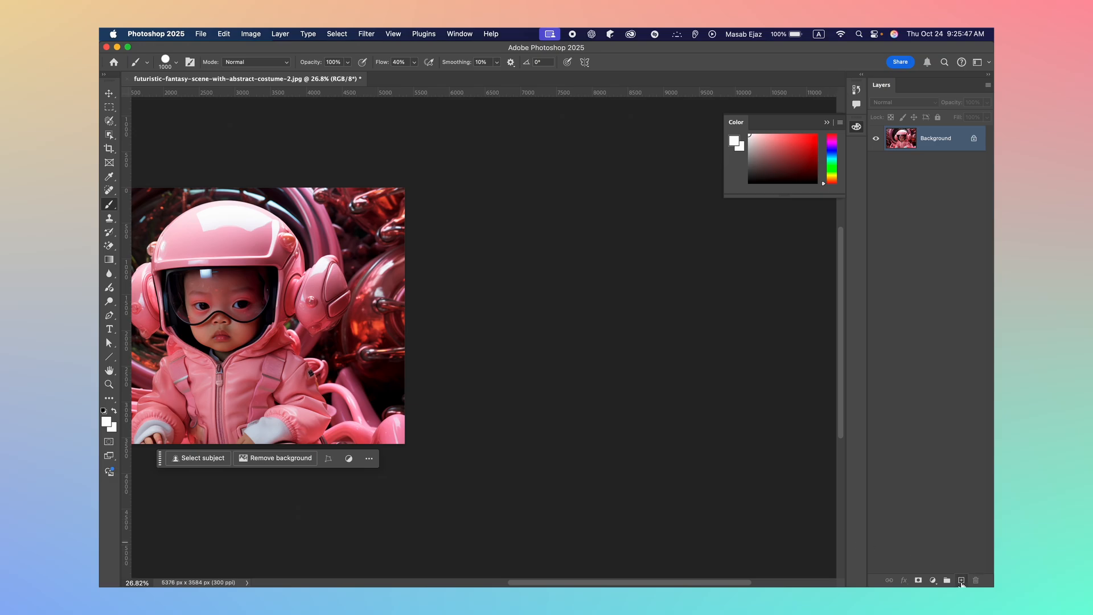
click(960, 580)
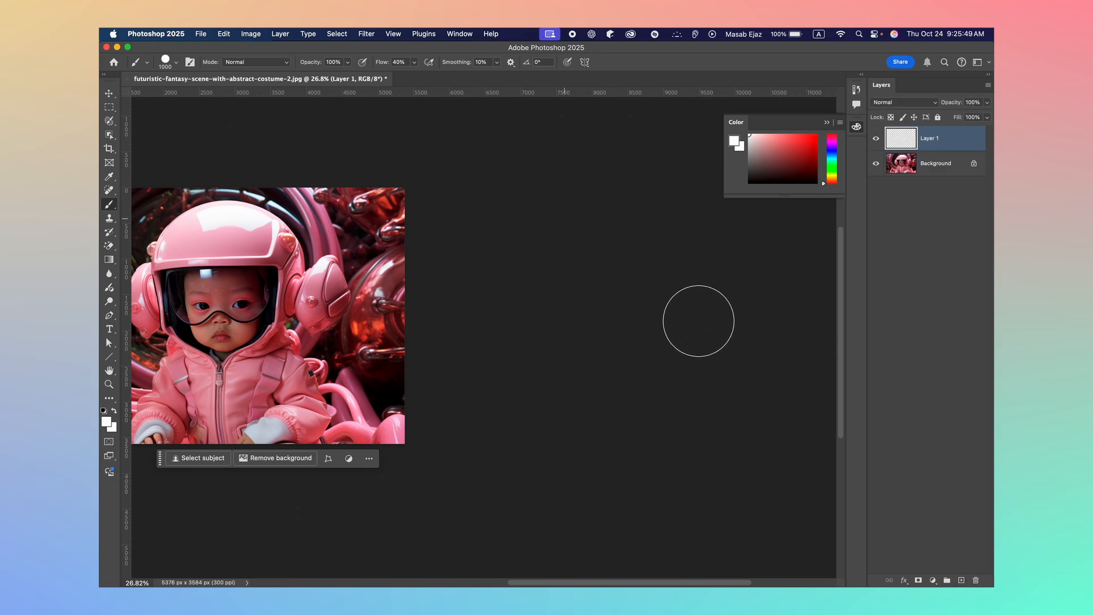
- Try to move the empty layer with the Move tool and to free-transform it
key(v)
drag(485, 308, 314, 301)
scroll(269, 301, left, 10)
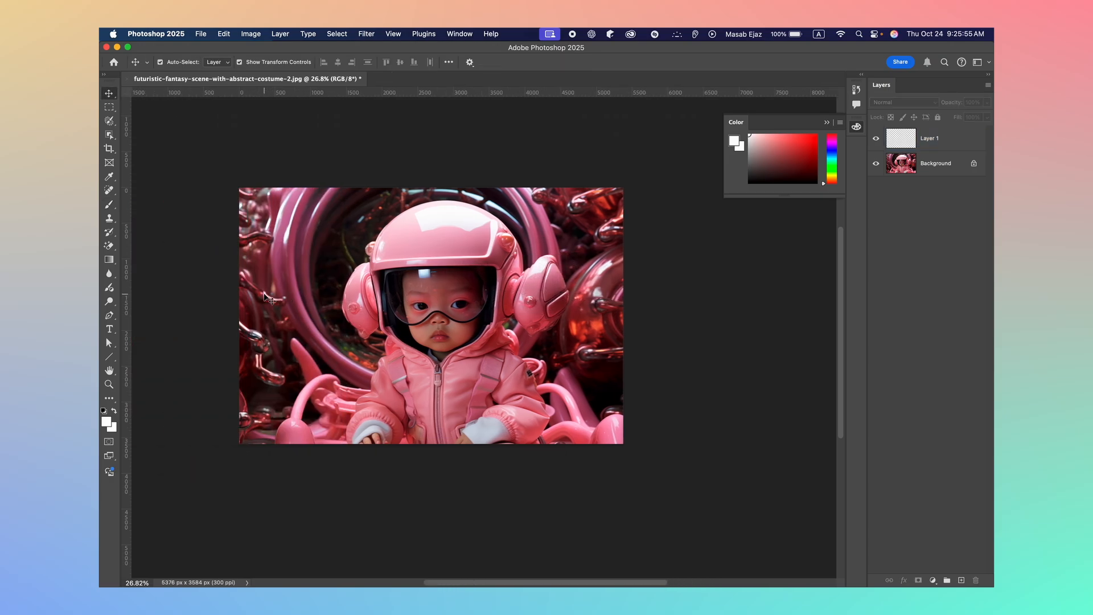
scroll(415, 301, right, 2)
scroll(416, 301, right, 6)
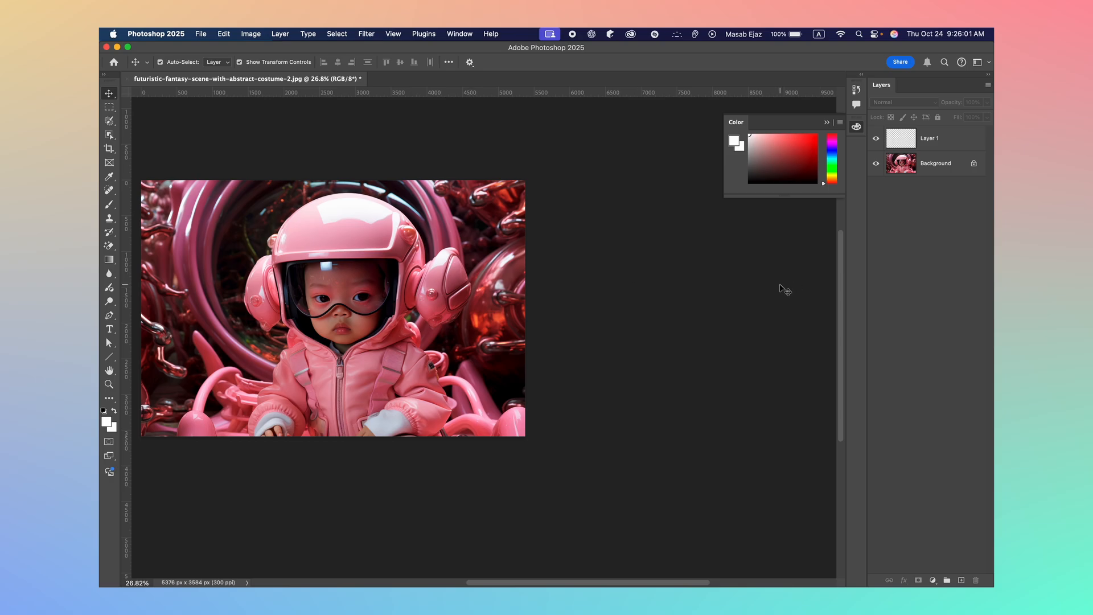
click(927, 133)
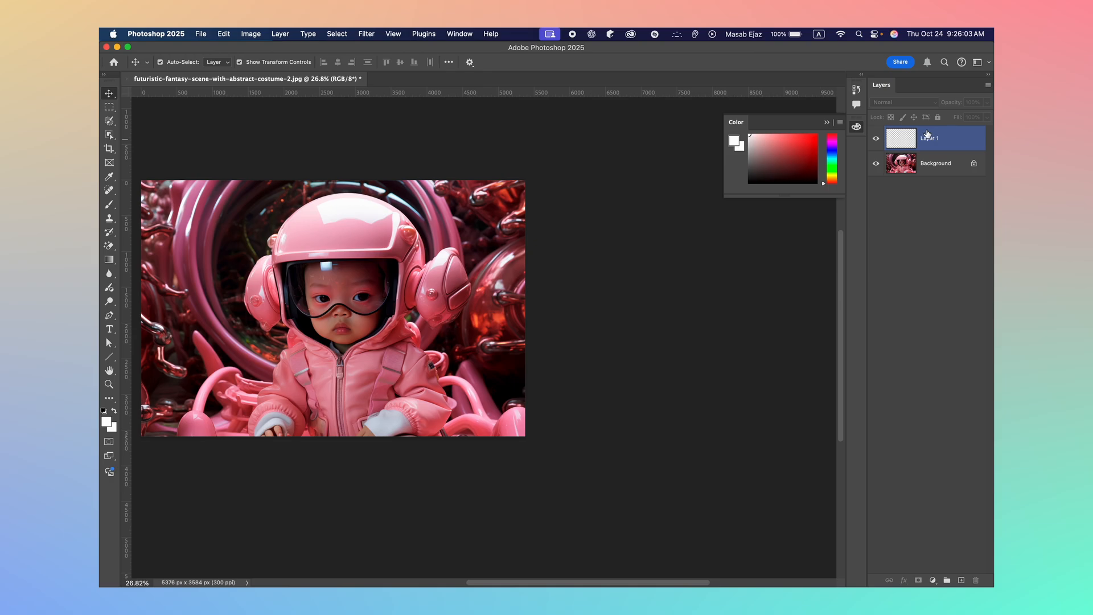
key(super+t)
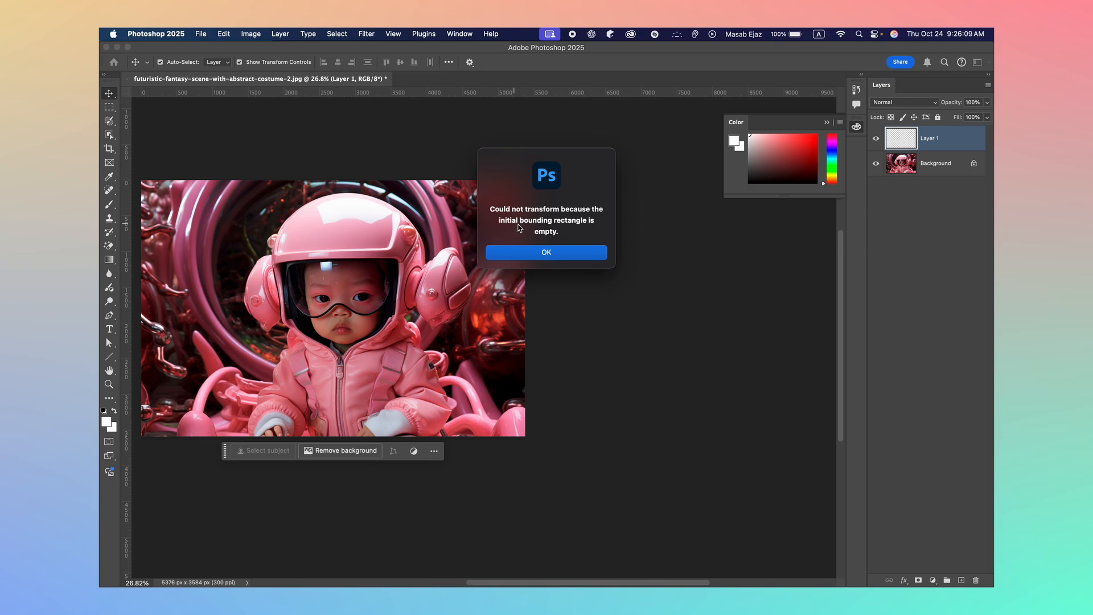
click(551, 253)
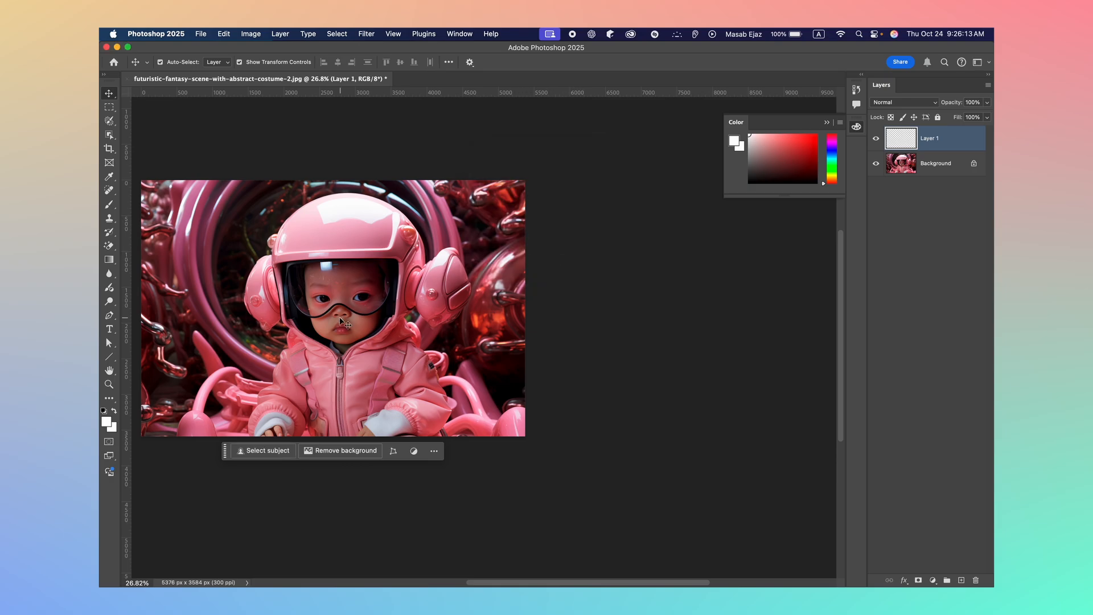
- Paint a broad white brush stroke on Layer 1 from beside the helmet across the visor
scroll(268, 310, left, 5)
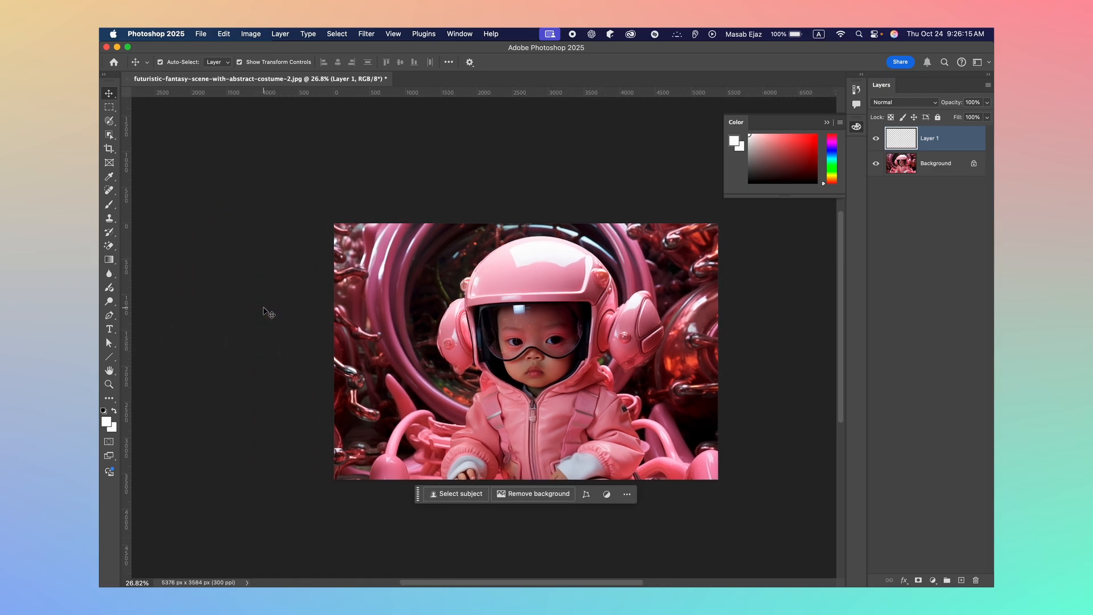
scroll(436, 270, right, 4)
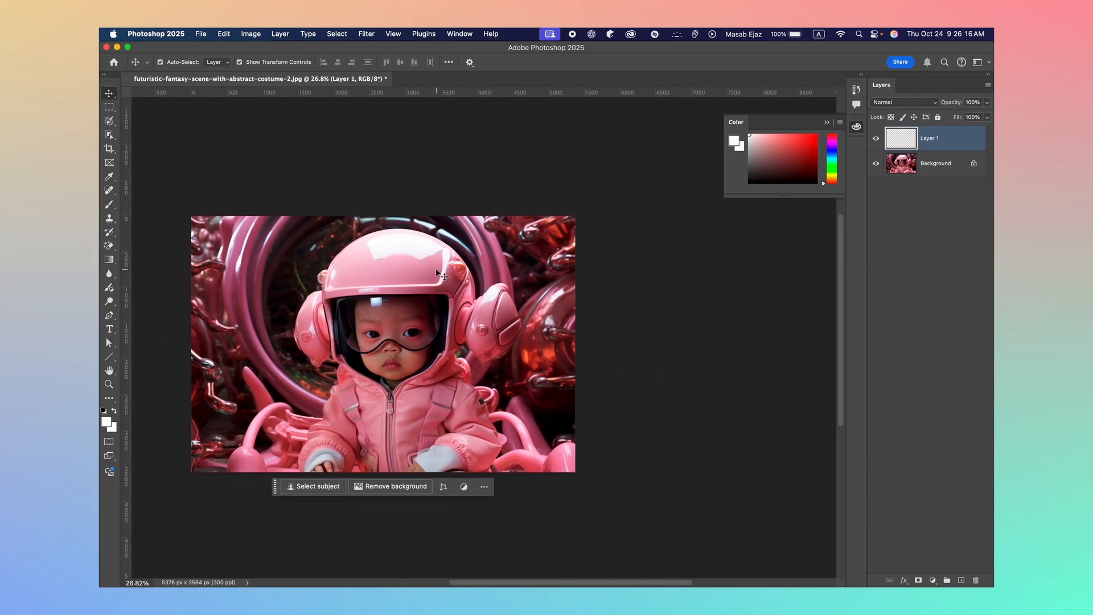
click(110, 204)
drag(305, 297, 414, 326)
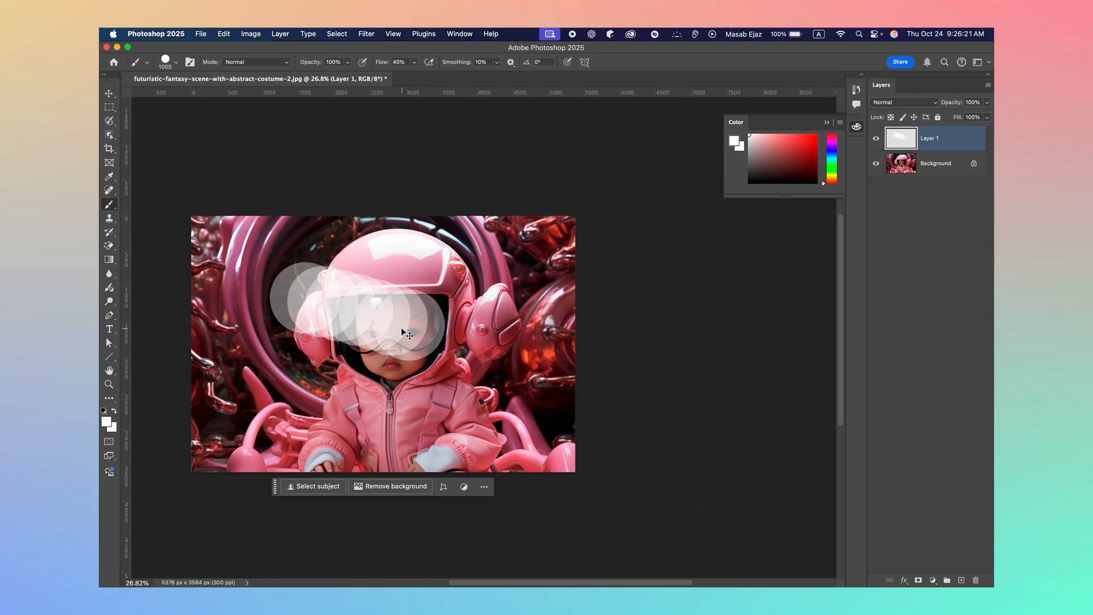
- Free-transform the new stroke to shift it slightly left and apply it, and move it further up and left with the Move tool
key(super+t)
mouse_move(397, 332)
mouse_down()
mouse_move(260, 281)
mouse_move(317, 315)
mouse_up()
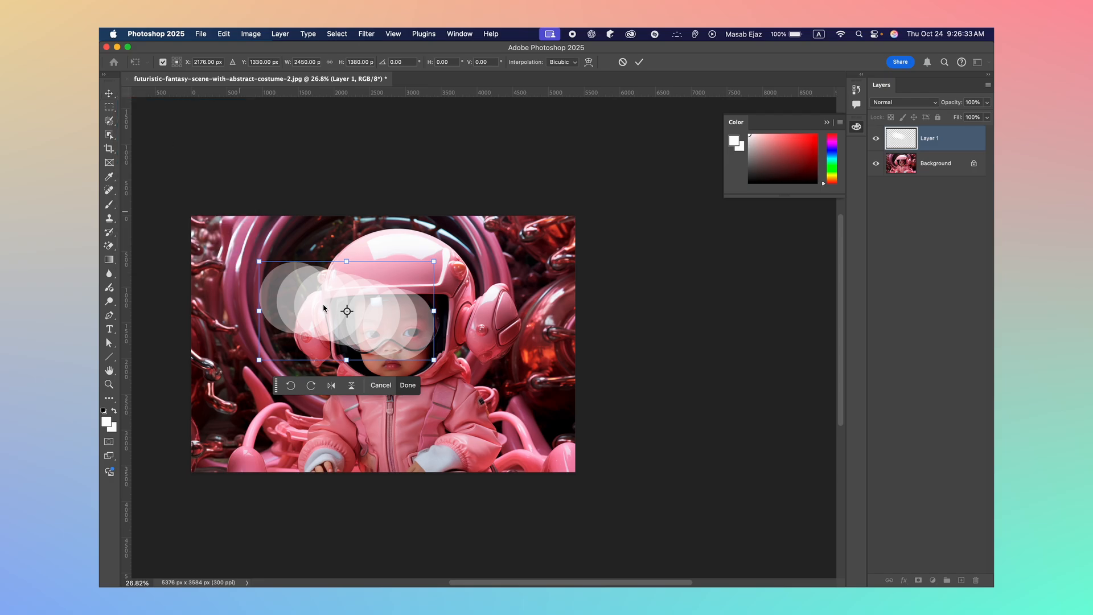
click(402, 382)
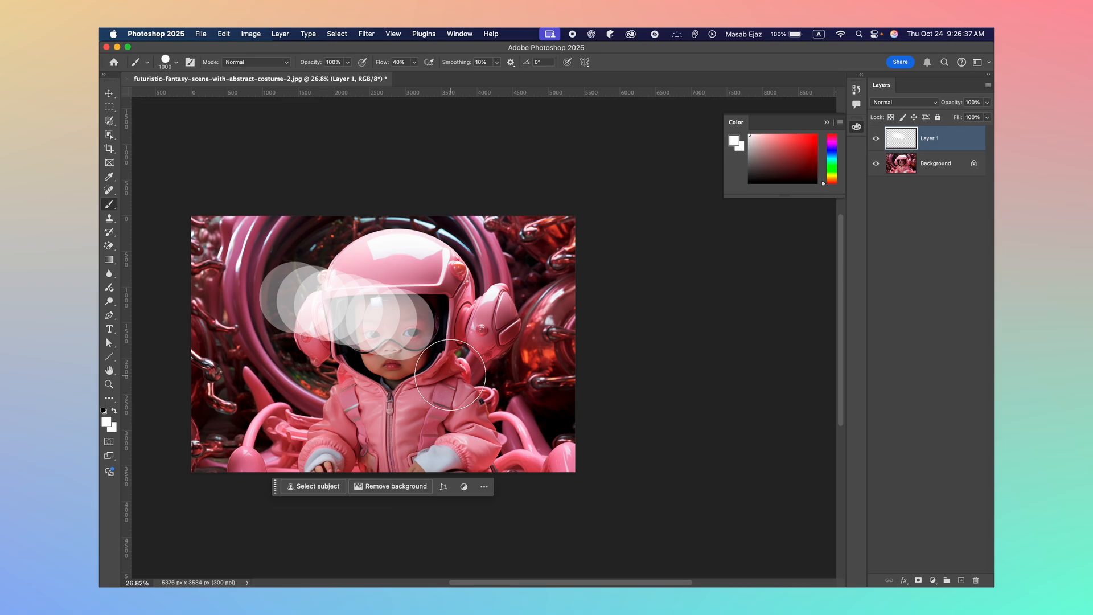
key(v)
drag(369, 303, 345, 296)
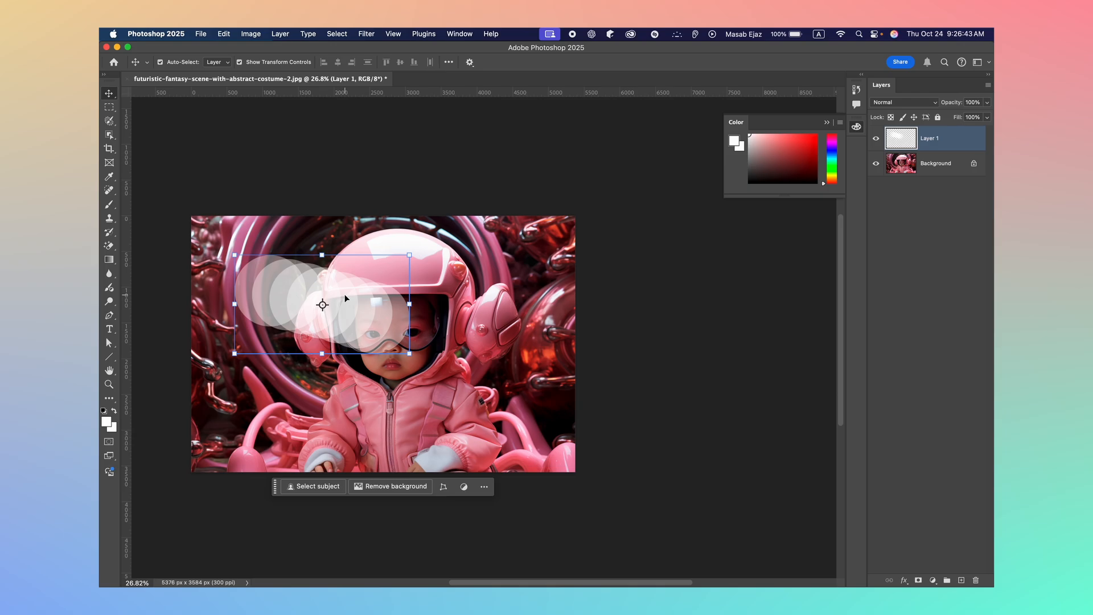
- Use the Artboard tool to draw an artboard of 5376 × 3584 px around the whole image
key(b)
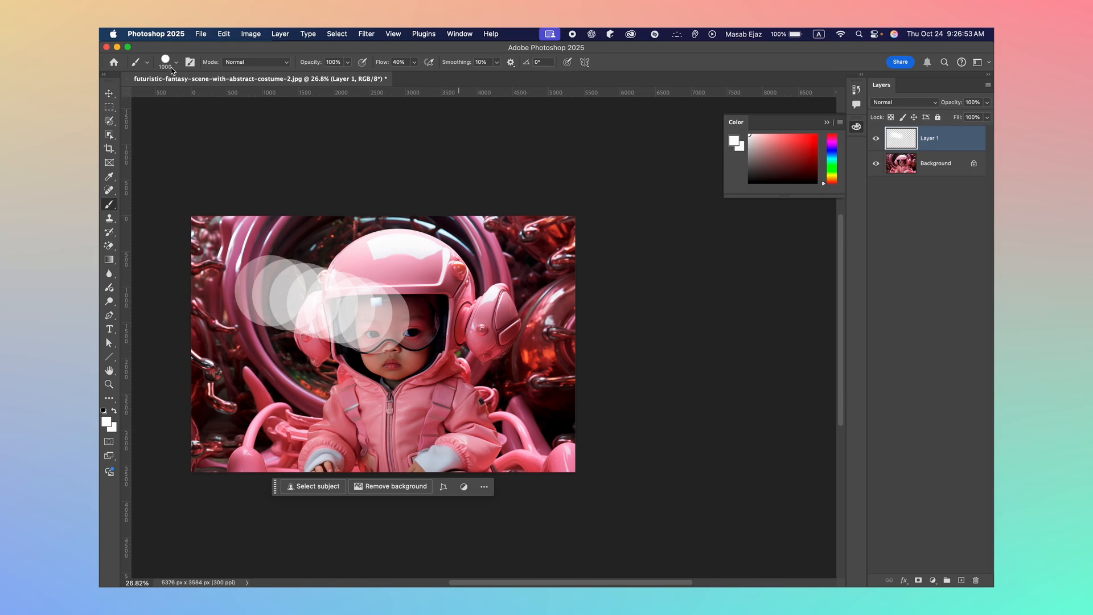
key(v)
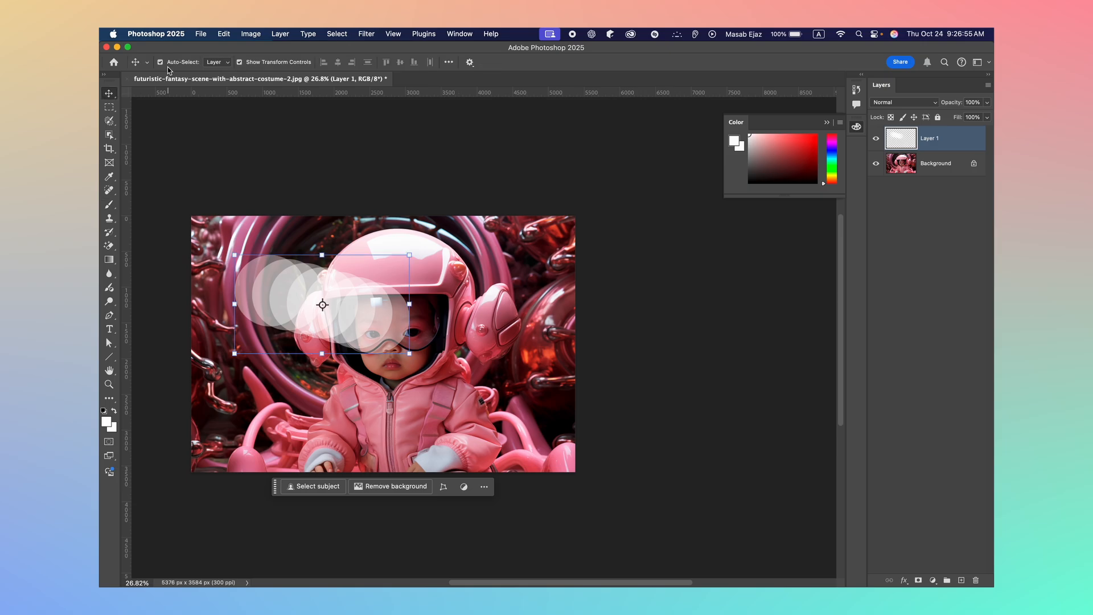
right_click(113, 95)
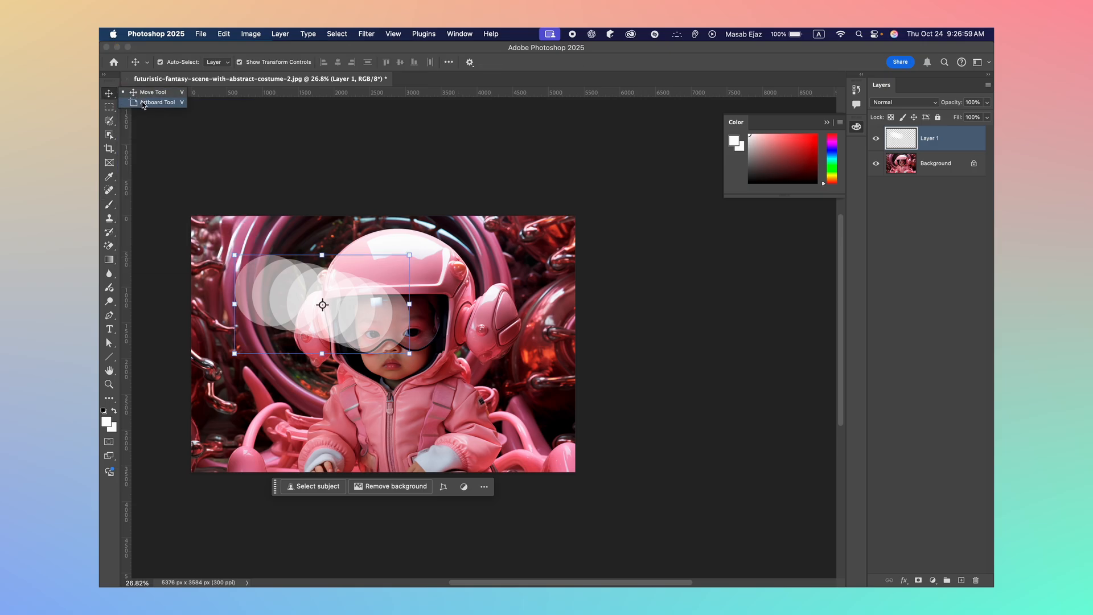
click(144, 104)
mouse_move(195, 218)
mouse_down()
mouse_move(473, 367)
mouse_move(577, 393)
mouse_move(586, 491)
mouse_move(576, 477)
mouse_up()
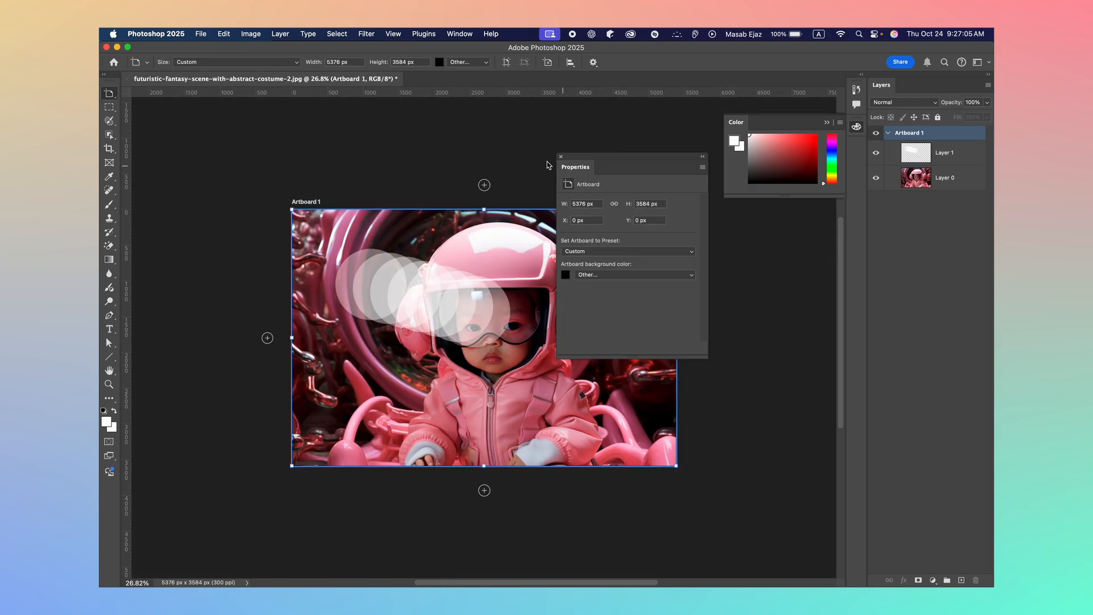
- Add a second artboard of the same size directly above the image's artboard
click(485, 185)
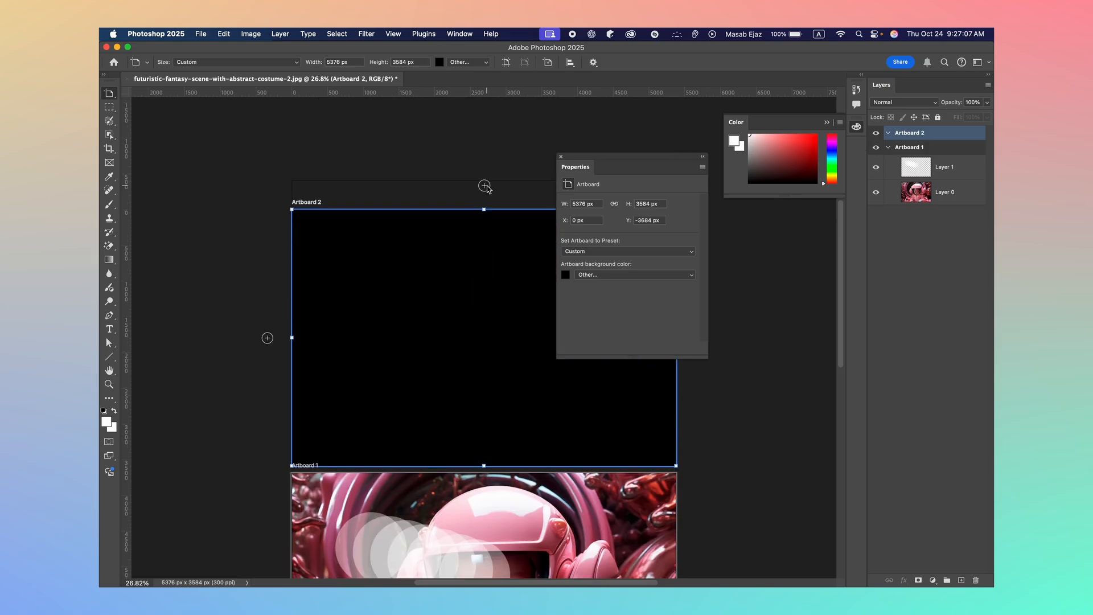
scroll(447, 313, down, 5)
scroll(448, 312, right, 3)
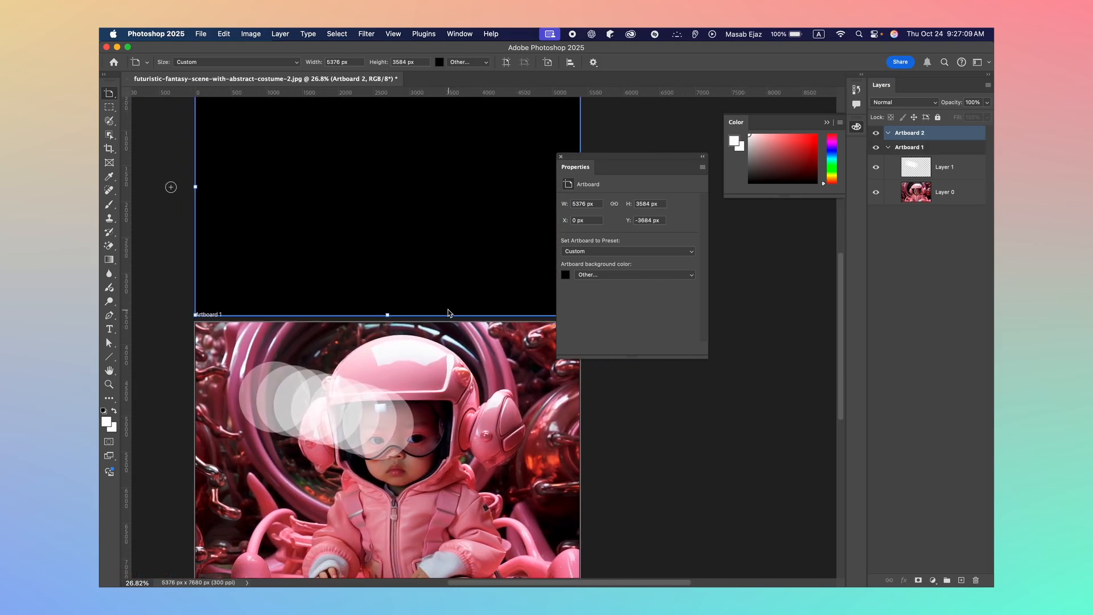
scroll(220, 321, up, 5)
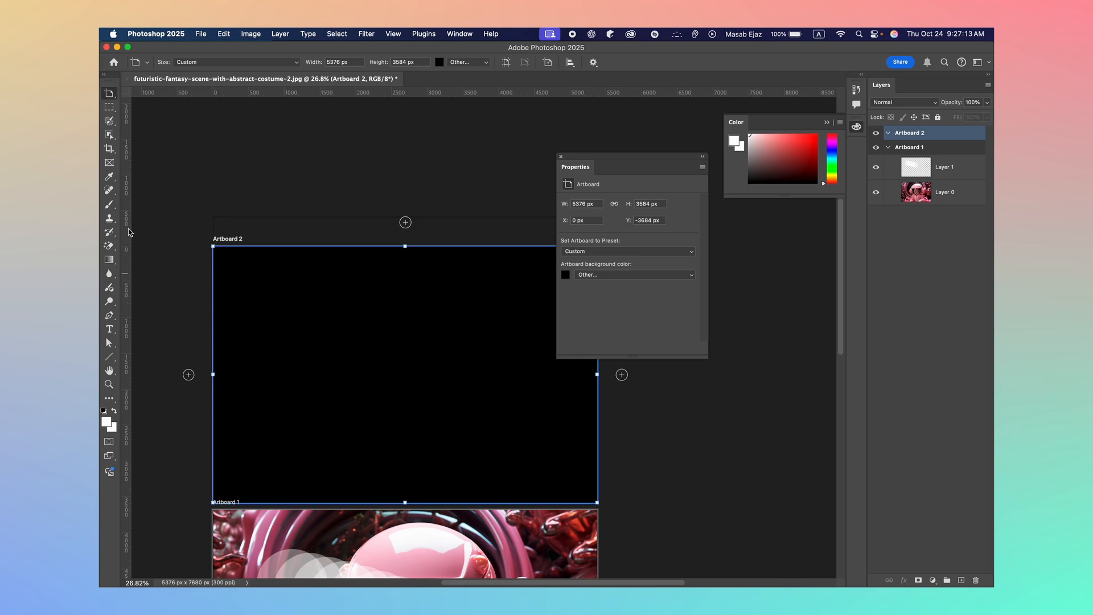
- Add a new layer in Artboard 2 and paint a curved white brush stroke about 4116 × 2436 px on it
click(109, 206)
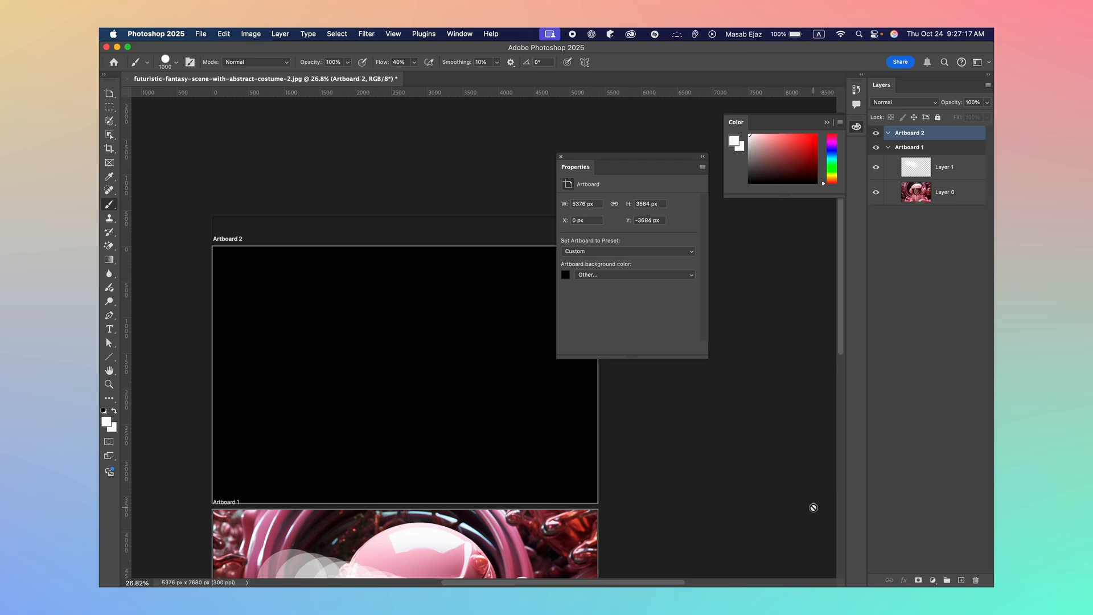
click(962, 580)
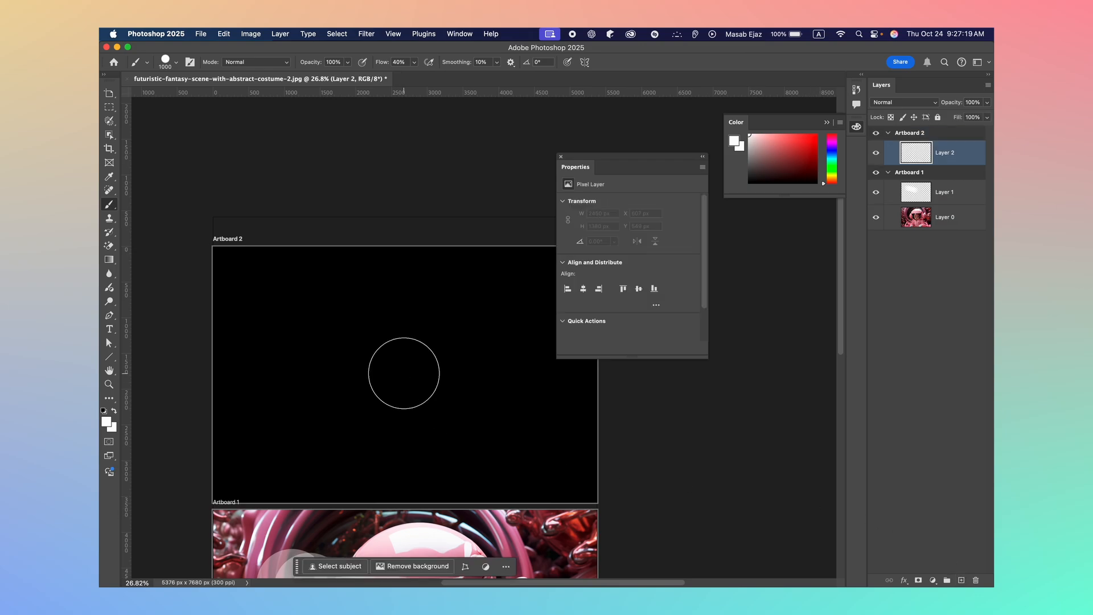
click(296, 309)
mouse_move(296, 309)
mouse_down()
mouse_move(409, 400)
mouse_move(495, 403)
mouse_move(518, 349)
mouse_move(499, 305)
mouse_up()
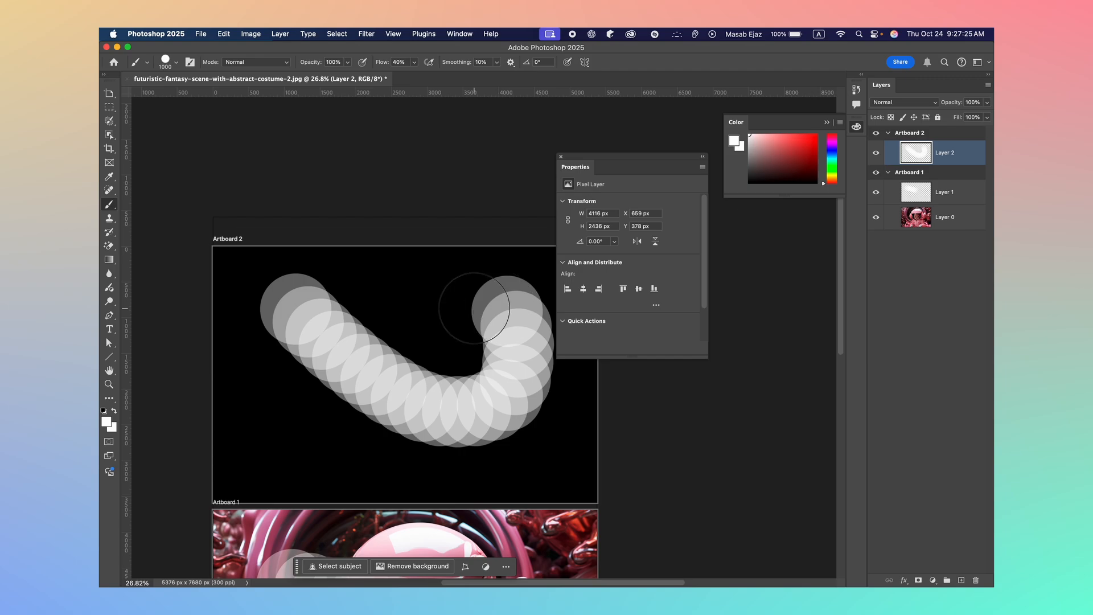
- Start a free transform on the curved stroke and close the Properties panel covering the artboard
key(super+t)
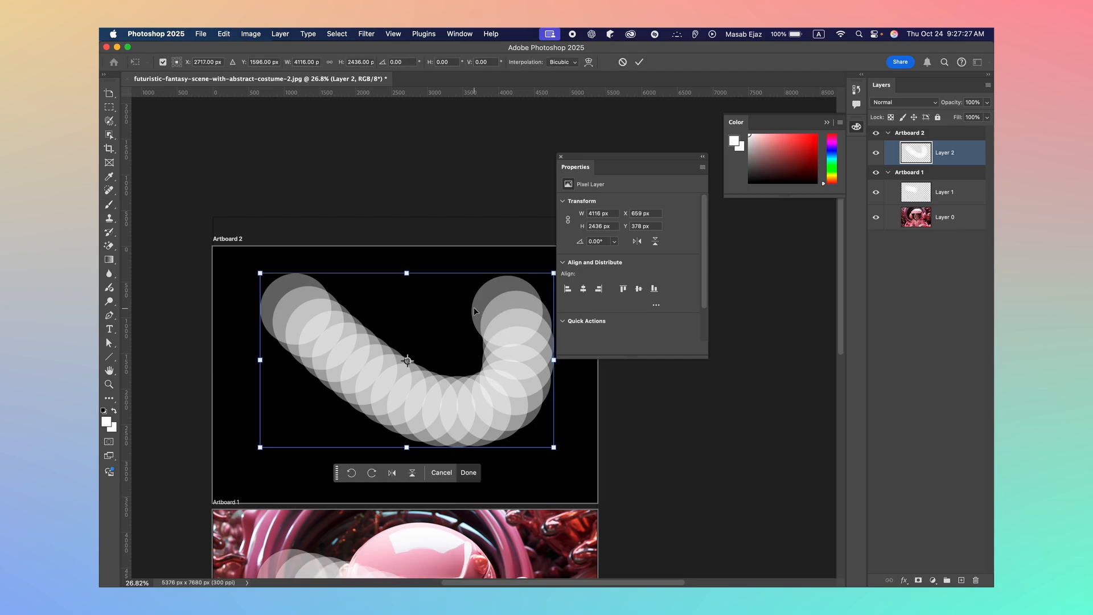
click(560, 158)
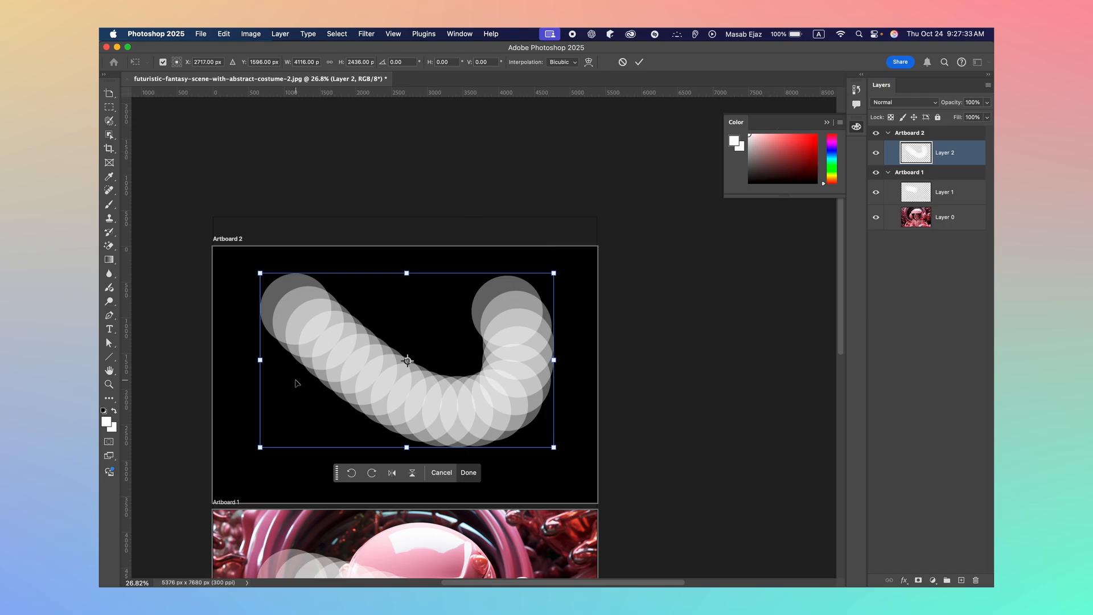
scroll(295, 383, down, 5)
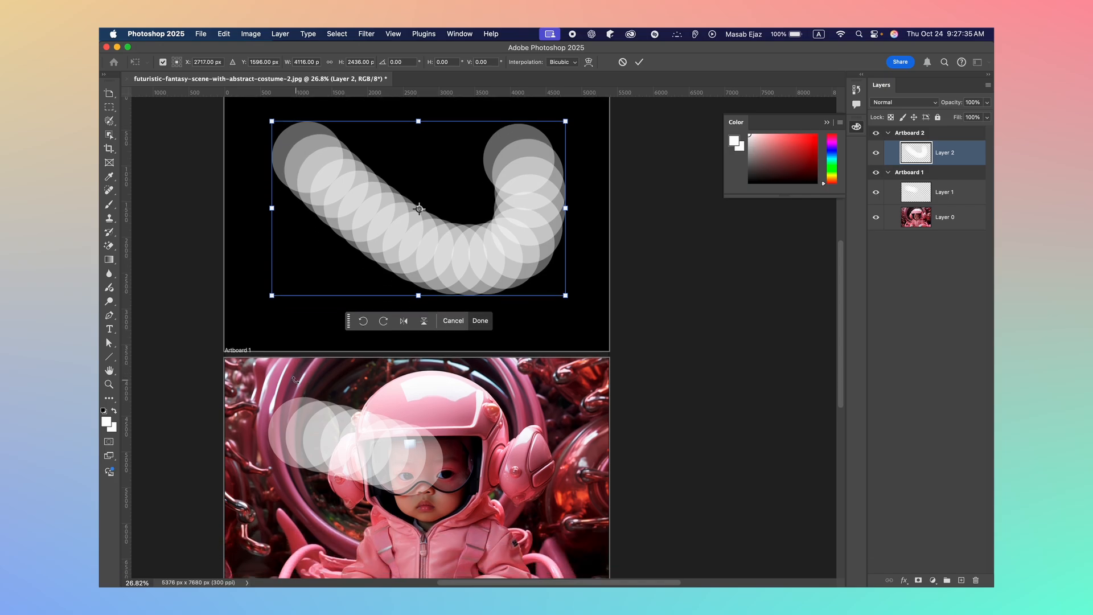